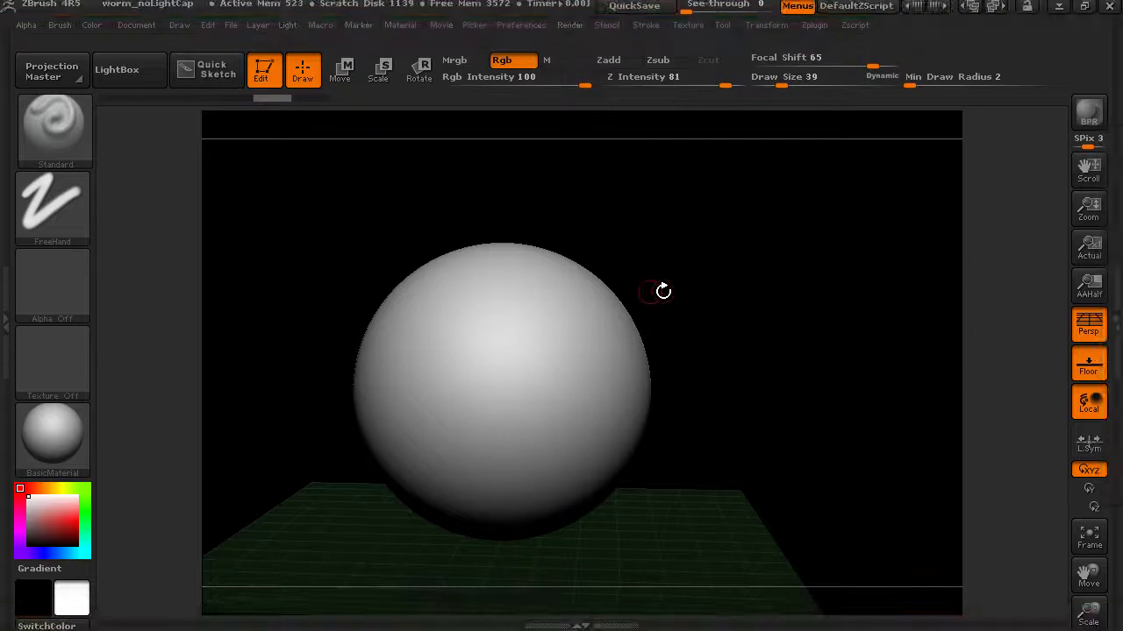
{"action": "left_click_drag", "start_coordinate": [640, 340], "coordinate": [746, 344]}
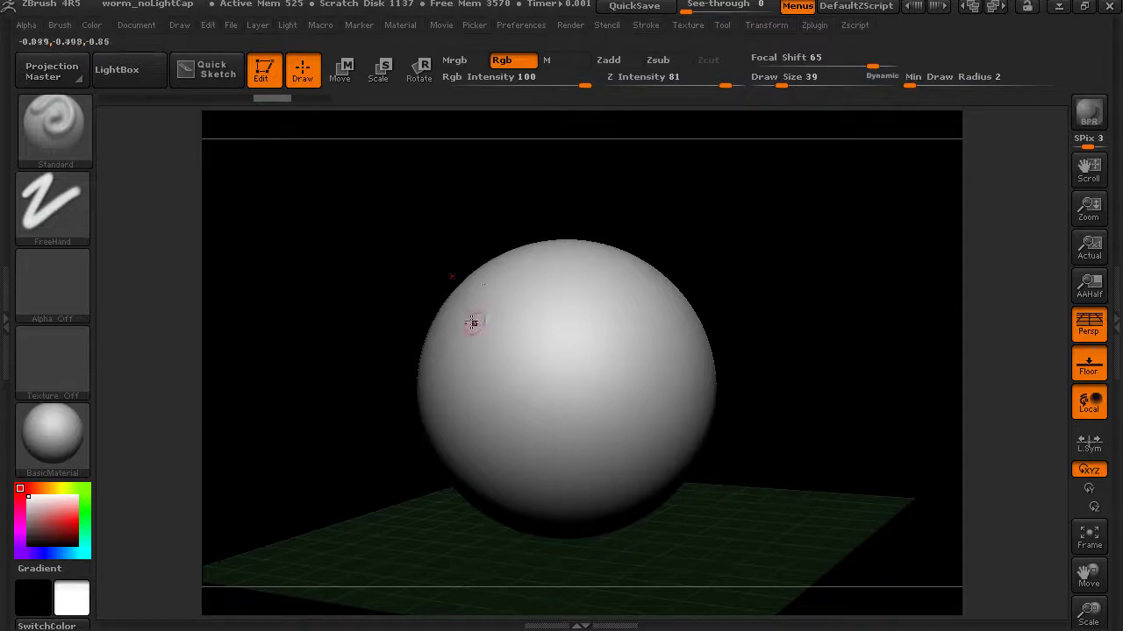
{"action": "left_click_drag", "start_coordinate": [669, 201], "coordinate": [728, 178], "text": "alt"}
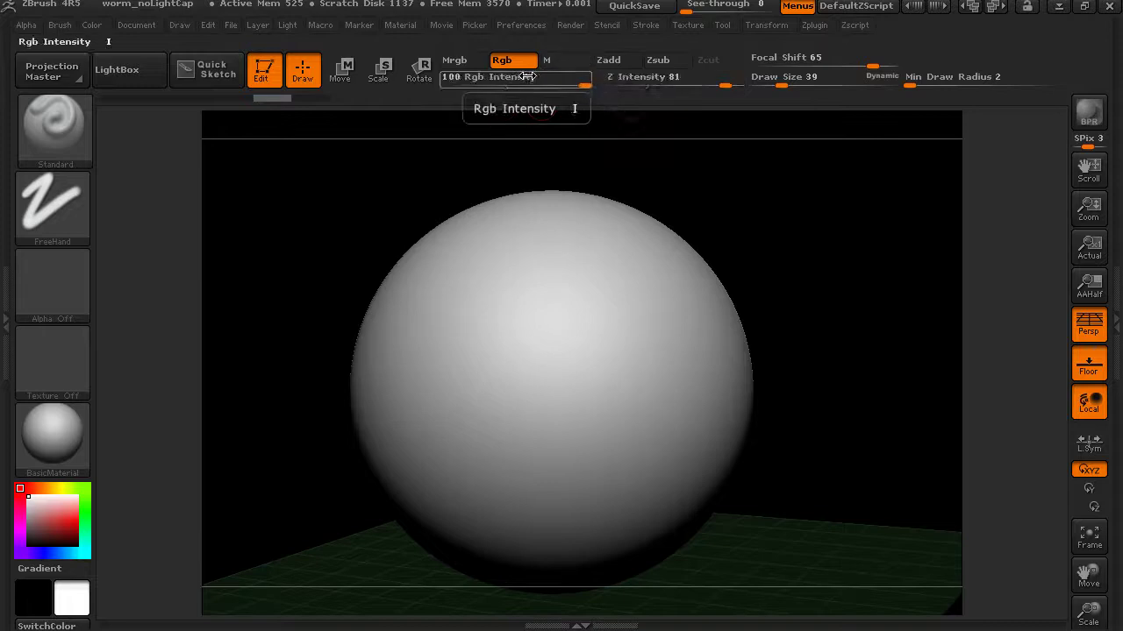
{"action": "left_click", "coordinate": [572, 82]}
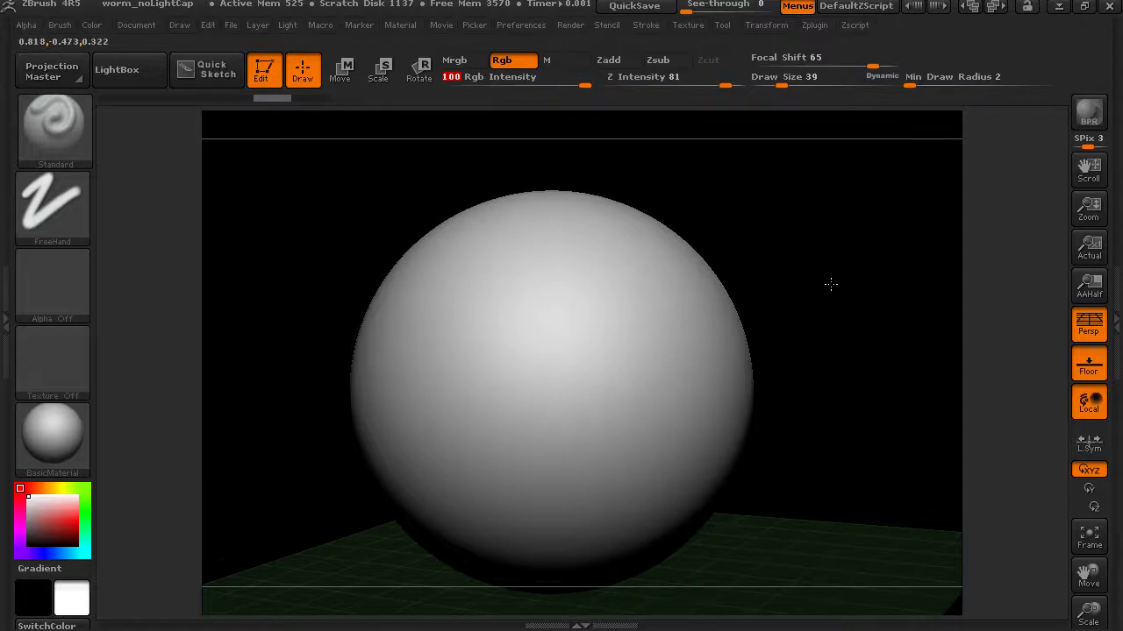
{"action": "left_click_drag", "start_coordinate": [830, 284], "coordinate": [808, 278]}
{"action": "left_click_drag", "start_coordinate": [834, 357], "coordinate": [433, 483]}
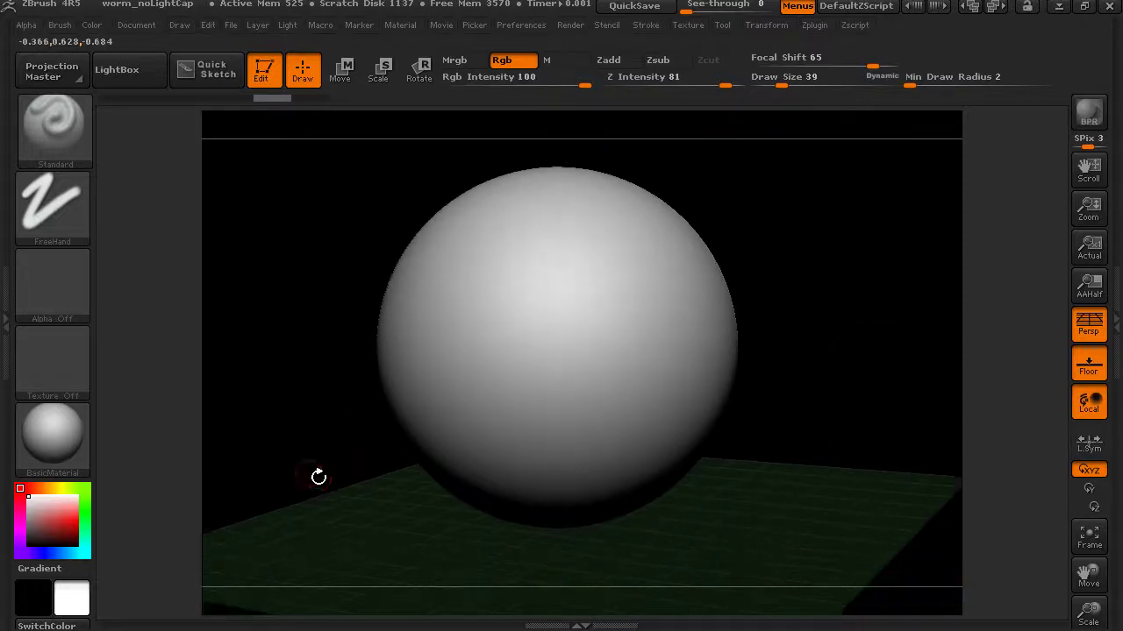
- Set the active colour to pure white (R 255, G 255, B 255) and fill the whole sphere with it
{"action": "mouse_move", "coordinate": [40, 516]}
{"action": "left_mouse_down"}
{"action": "mouse_move", "coordinate": [77, 525]}
{"action": "mouse_move", "coordinate": [76, 507]}
{"action": "mouse_move", "coordinate": [60, 509]}
{"action": "mouse_move", "coordinate": [68, 493]}
{"action": "mouse_move", "coordinate": [51, 526]}
{"action": "mouse_move", "coordinate": [70, 519]}
{"action": "mouse_move", "coordinate": [49, 511]}
{"action": "mouse_move", "coordinate": [56, 523]}
{"action": "left_mouse_up"}
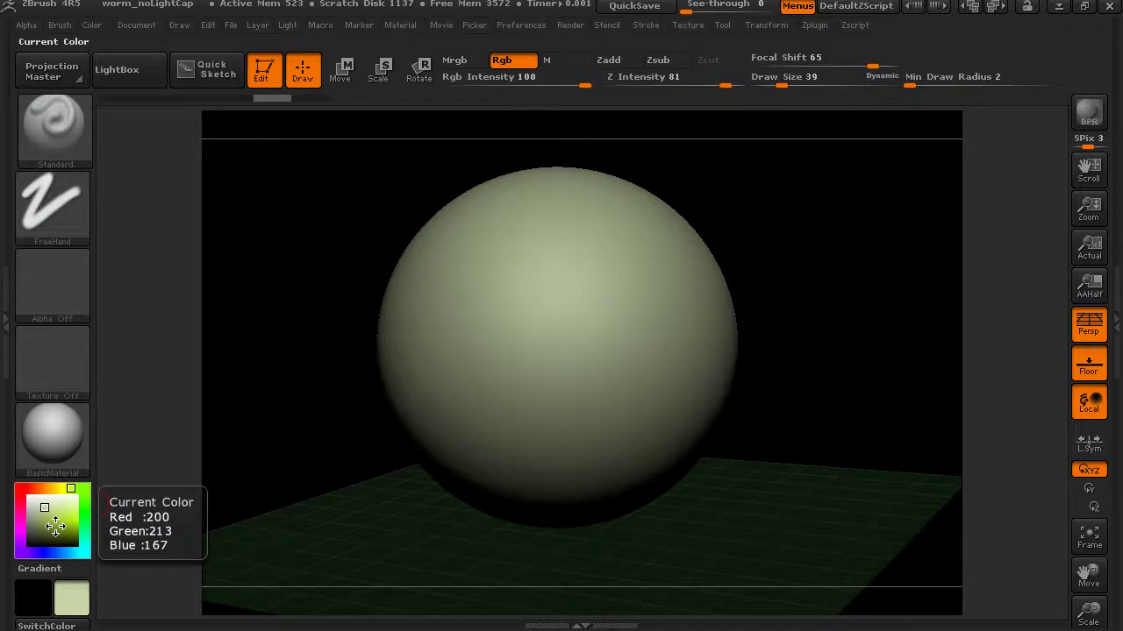
{"action": "left_click", "coordinate": [21, 495]}
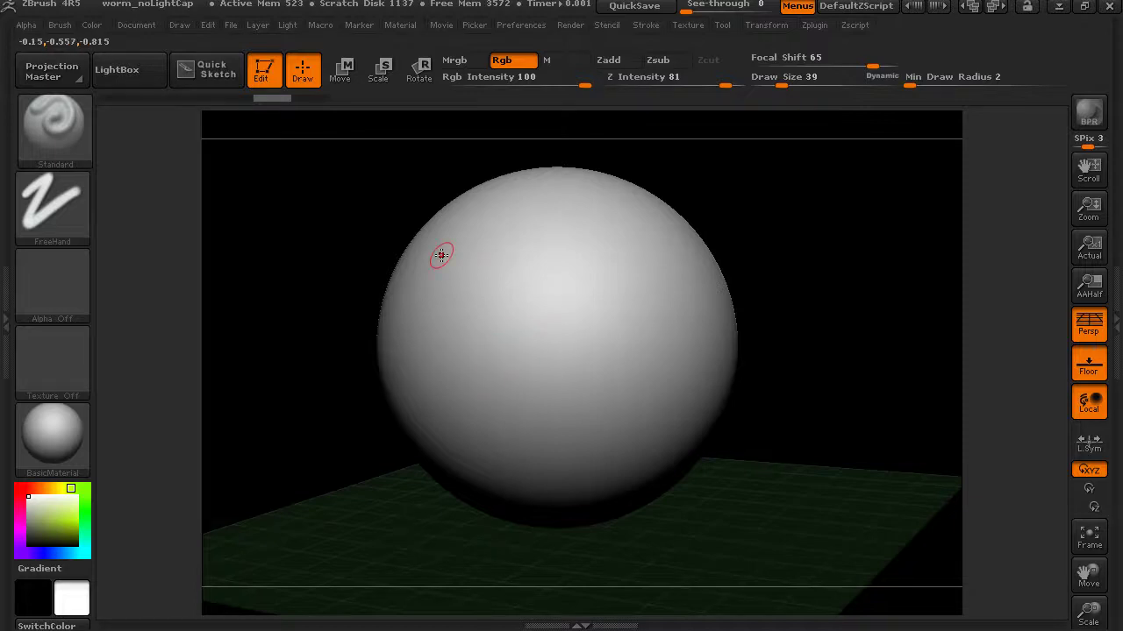
{"action": "left_click", "coordinate": [93, 27]}
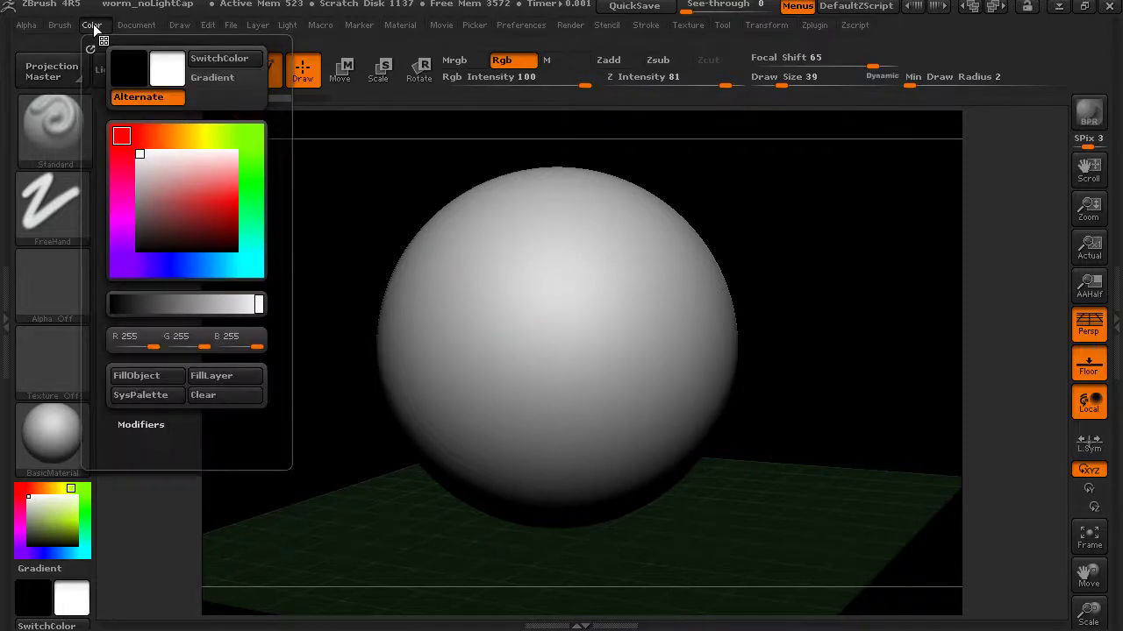
{"action": "left_click", "coordinate": [162, 378]}
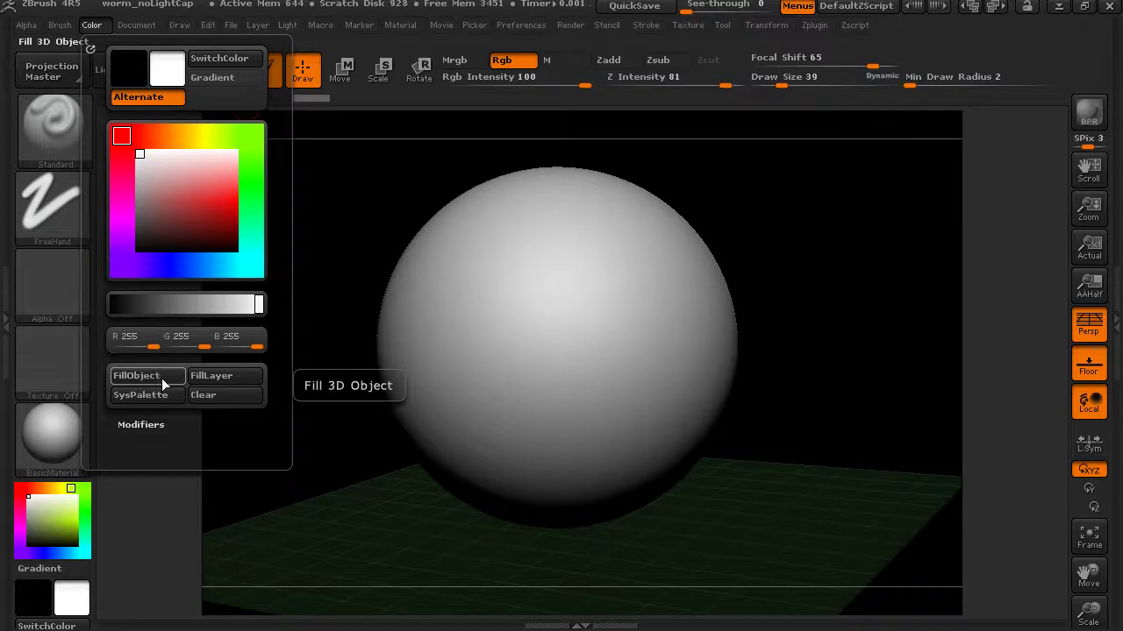
{"action": "left_click", "coordinate": [61, 523]}
{"action": "left_click_drag", "start_coordinate": [67, 519], "coordinate": [85, 502]}
{"action": "left_click", "coordinate": [84, 497]}
{"action": "left_click", "coordinate": [79, 510]}
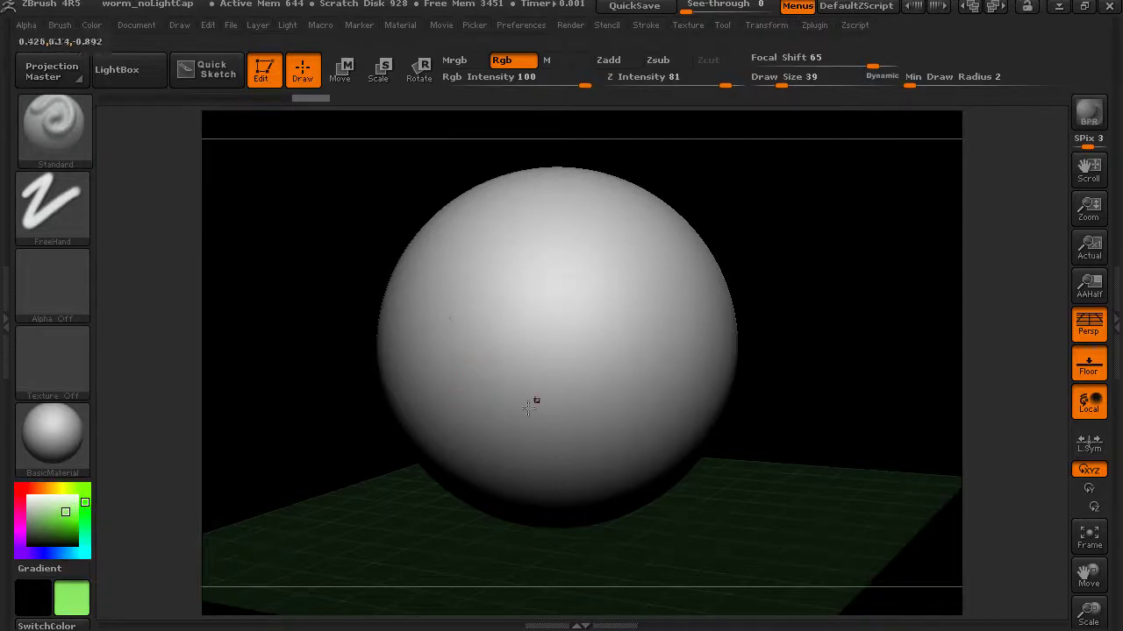
{"action": "left_click_drag", "start_coordinate": [67, 513], "coordinate": [20, 496]}
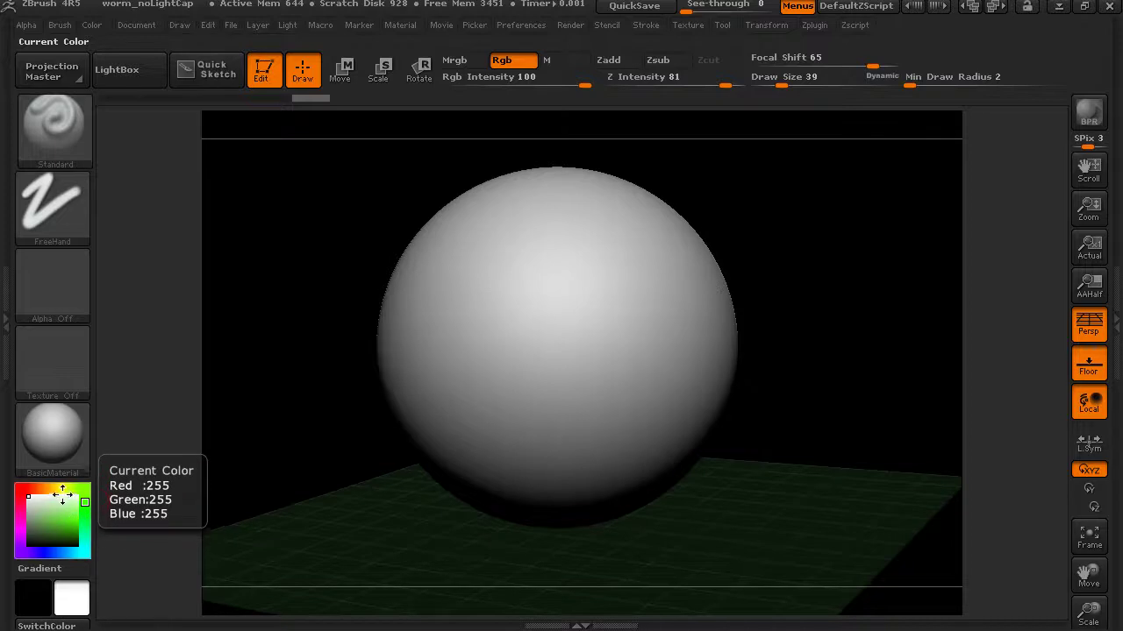
- Set the paint colour to a saturated orange with R 255, G 173, B 4
{"action": "left_click", "coordinate": [56, 488]}
{"action": "left_click_drag", "start_coordinate": [56, 489], "coordinate": [50, 488]}
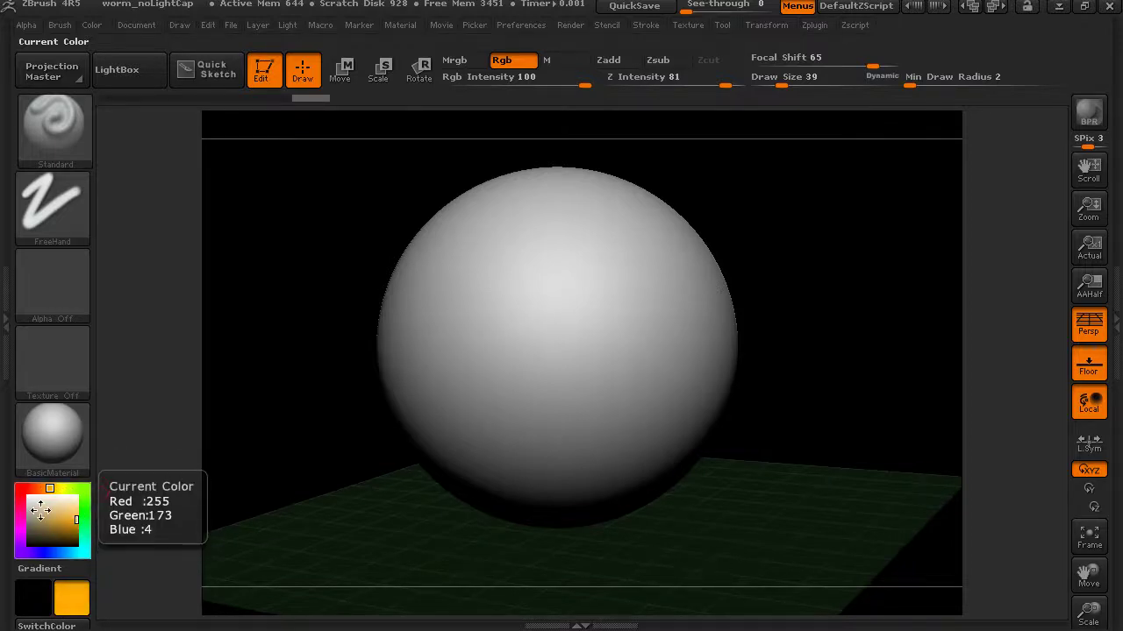
{"action": "left_click_drag", "start_coordinate": [101, 503], "coordinate": [77, 517]}
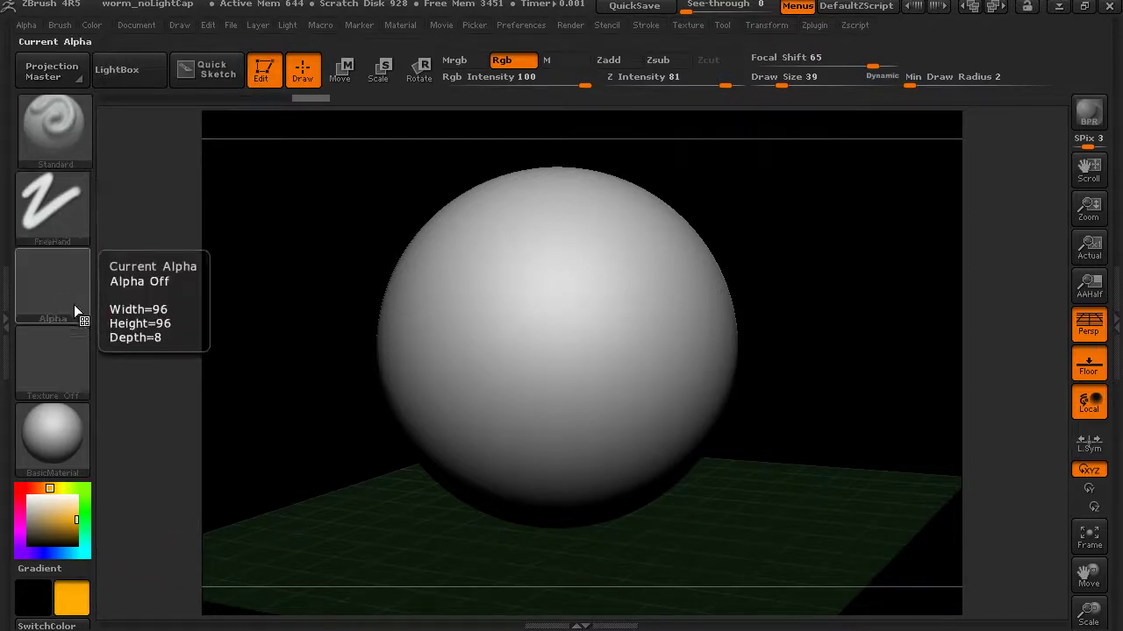
- Paint two wavy orange lines beside each other on the front of the sphere with the FreeHand stroke
{"action": "left_click_drag", "start_coordinate": [759, 168], "coordinate": [752, 208], "text": "alt"}
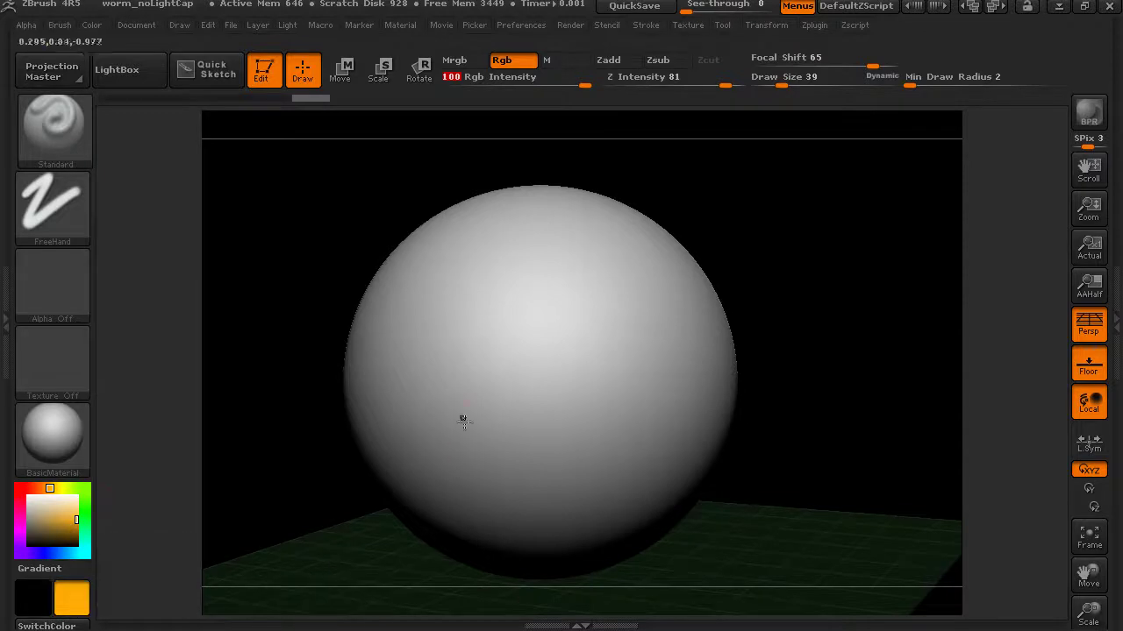
{"action": "left_click_drag", "start_coordinate": [412, 248], "coordinate": [514, 350]}
{"action": "mouse_move", "coordinate": [545, 385]}
{"action": "left_mouse_down"}
{"action": "mouse_move", "coordinate": [598, 344]}
{"action": "mouse_move", "coordinate": [636, 360]}
{"action": "left_mouse_up"}
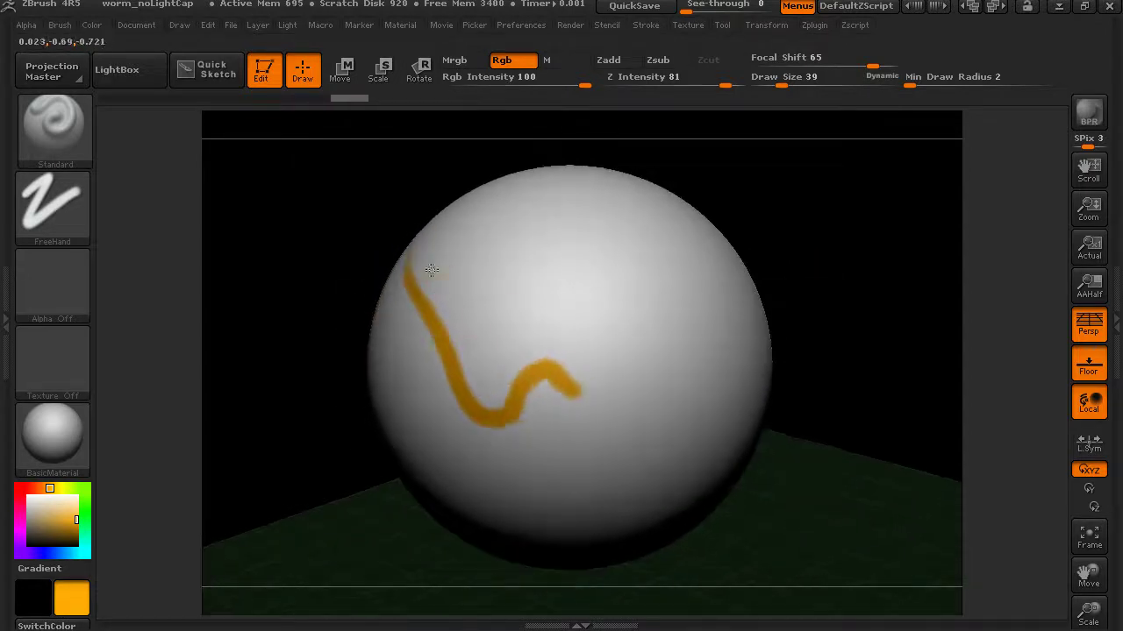
{"action": "mouse_move", "coordinate": [432, 269]}
{"action": "left_mouse_down"}
{"action": "mouse_move", "coordinate": [476, 355]}
{"action": "mouse_move", "coordinate": [521, 354]}
{"action": "mouse_move", "coordinate": [571, 383]}
{"action": "left_mouse_up"}
{"action": "mouse_move", "coordinate": [730, 190]}
{"action": "left_mouse_down"}
{"action": "mouse_move", "coordinate": [754, 188]}
{"action": "mouse_move", "coordinate": [742, 187]}
{"action": "mouse_move", "coordinate": [737, 223]}
{"action": "mouse_move", "coordinate": [667, 273]}
{"action": "left_mouse_up"}
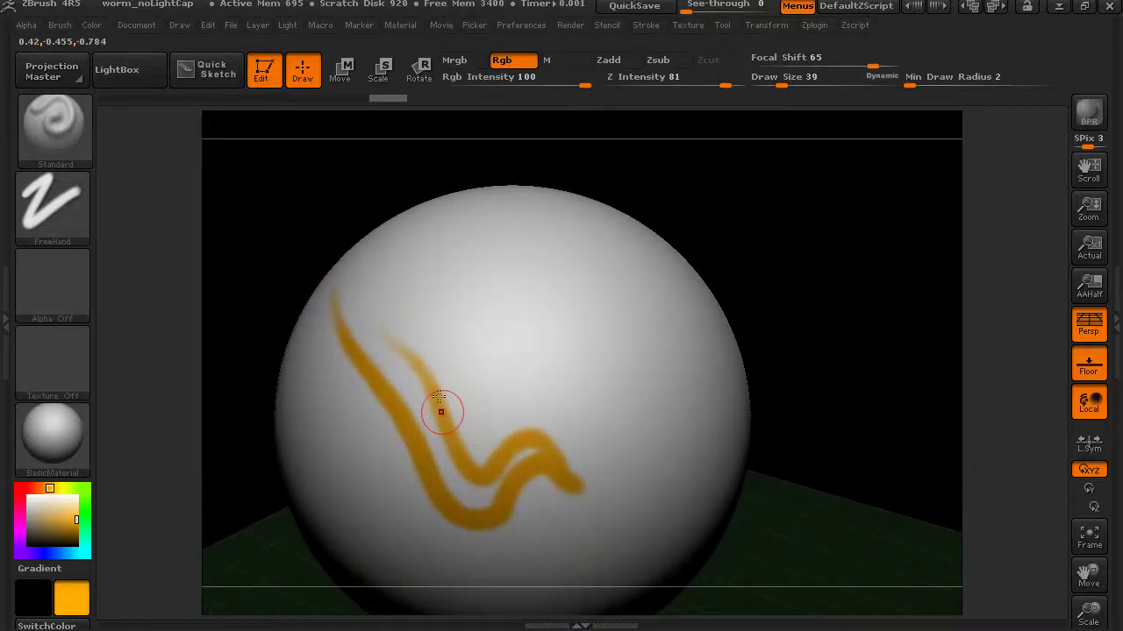
{"action": "left_click_drag", "start_coordinate": [812, 250], "coordinate": [799, 208]}
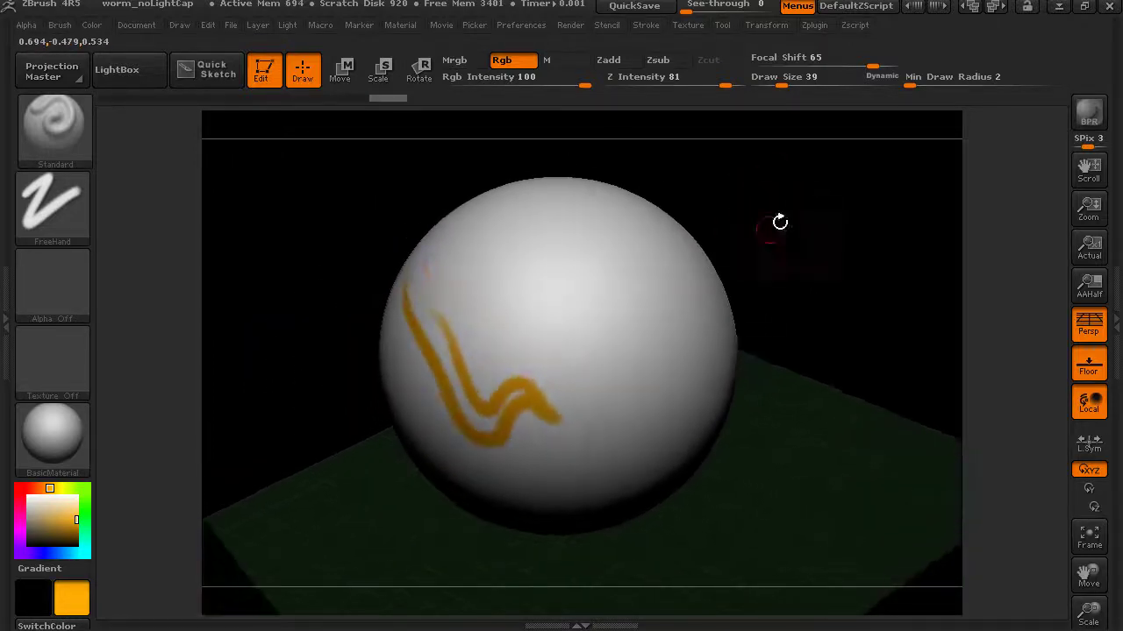
{"action": "mouse_move", "coordinate": [279, 249]}
{"action": "left_mouse_down"}
{"action": "mouse_move", "coordinate": [307, 249]}
{"action": "mouse_move", "coordinate": [295, 225]}
{"action": "left_mouse_up"}
- Darken the paint colour to a deeper orange
{"action": "left_click", "coordinate": [67, 218]}
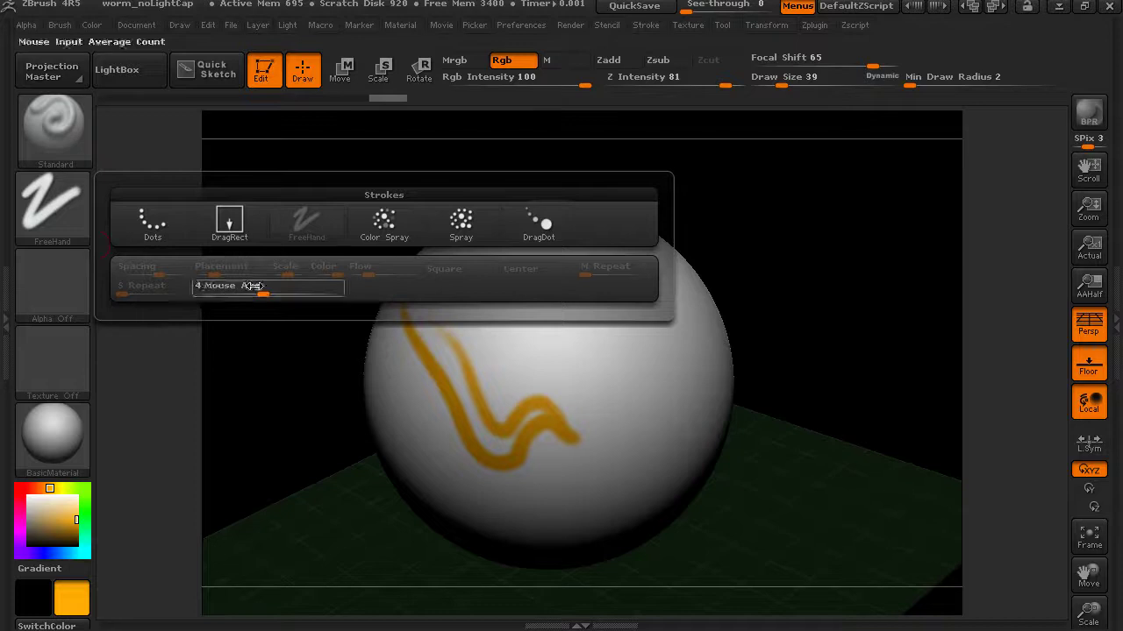
{"action": "left_click", "coordinate": [88, 524]}
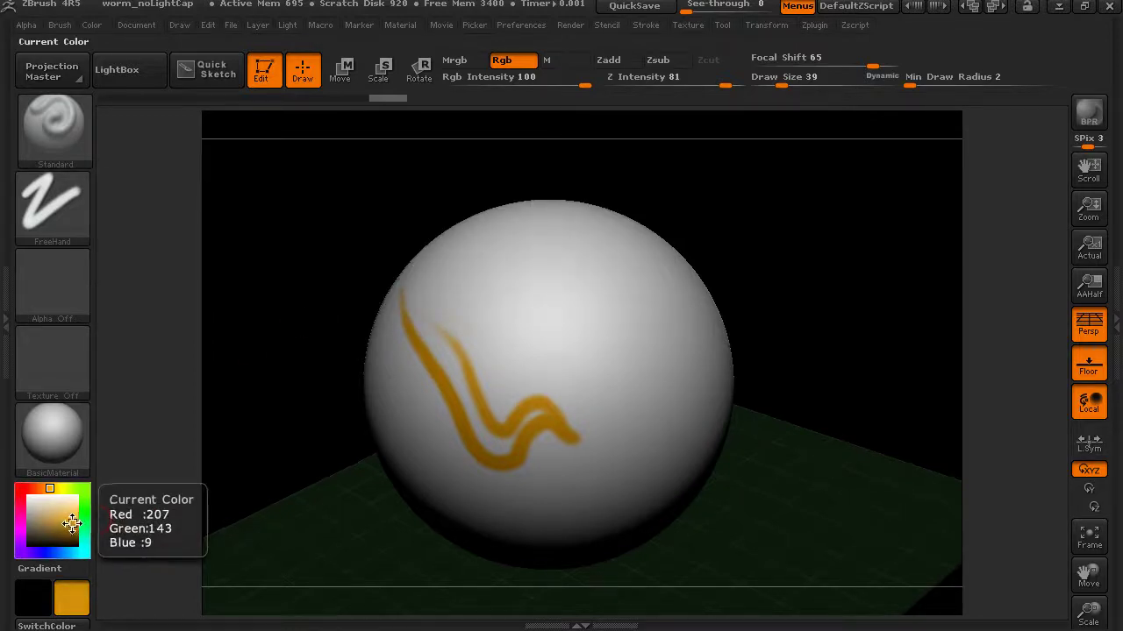
{"action": "left_click", "coordinate": [73, 523]}
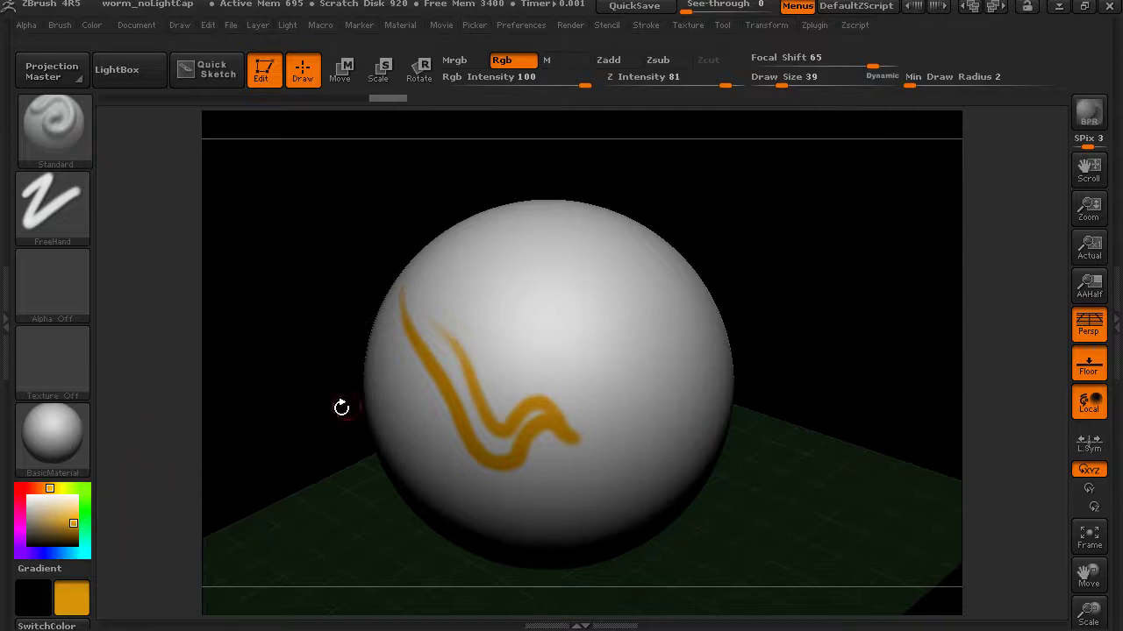
- Switch the brush's stroke type to Color Spray and load Alpha 07 as its alpha
{"action": "left_click", "coordinate": [68, 195]}
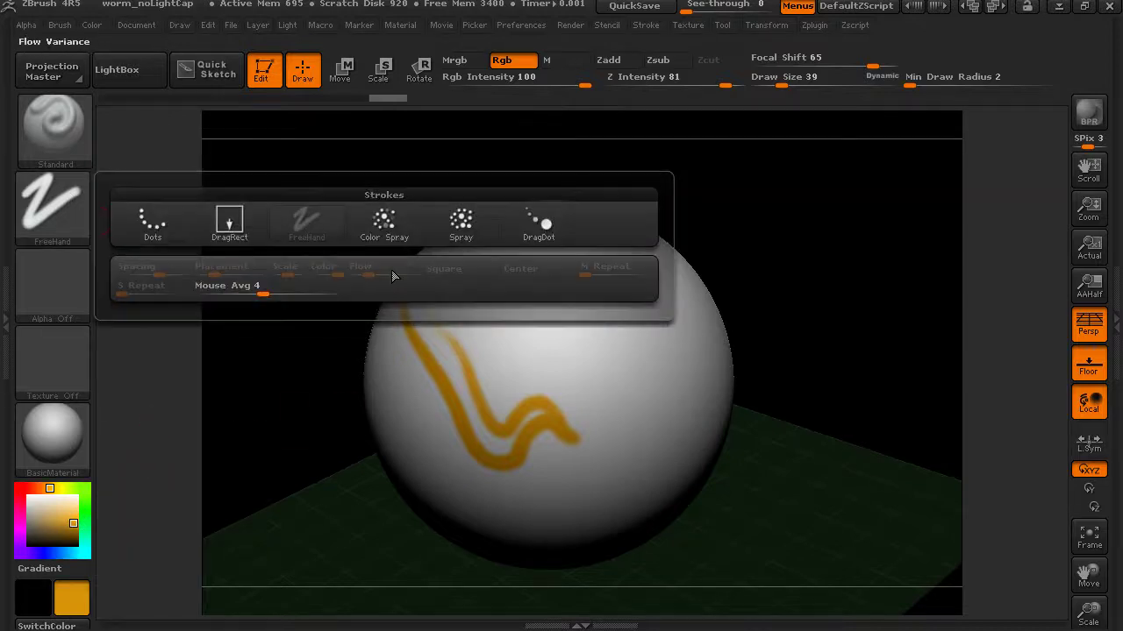
{"action": "left_click", "coordinate": [392, 237]}
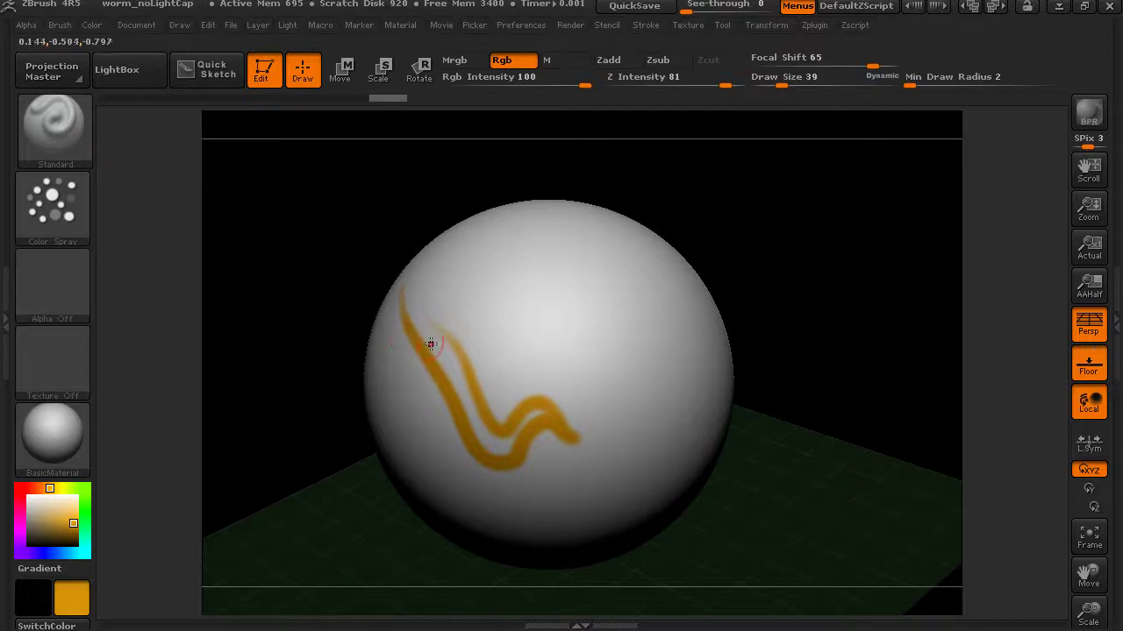
{"action": "left_click", "coordinate": [61, 276]}
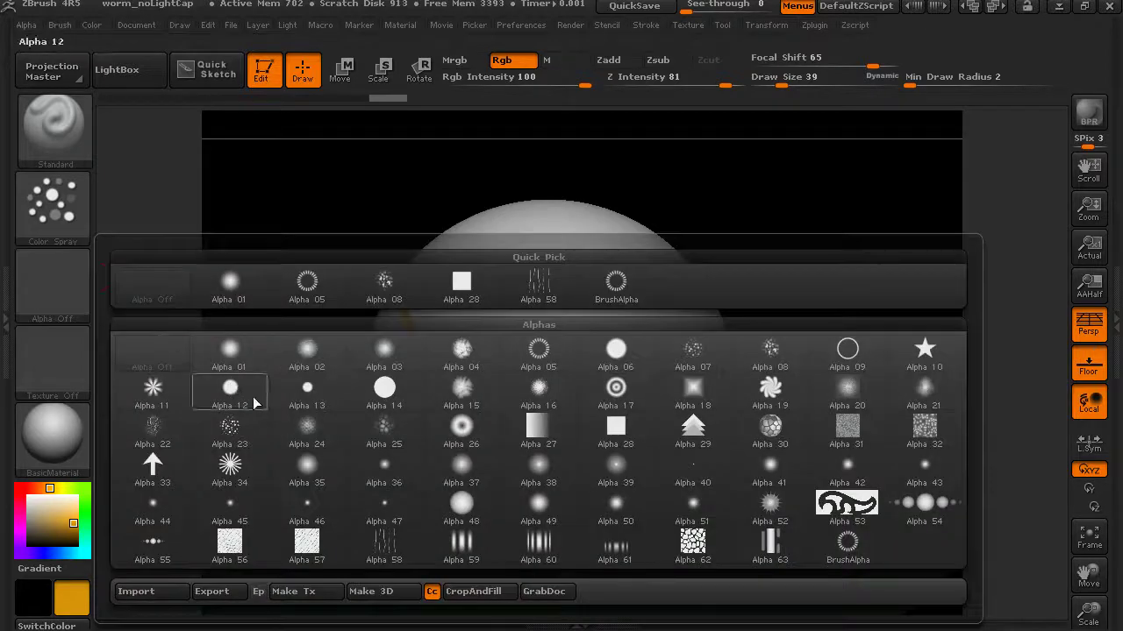
{"action": "left_click", "coordinate": [692, 351]}
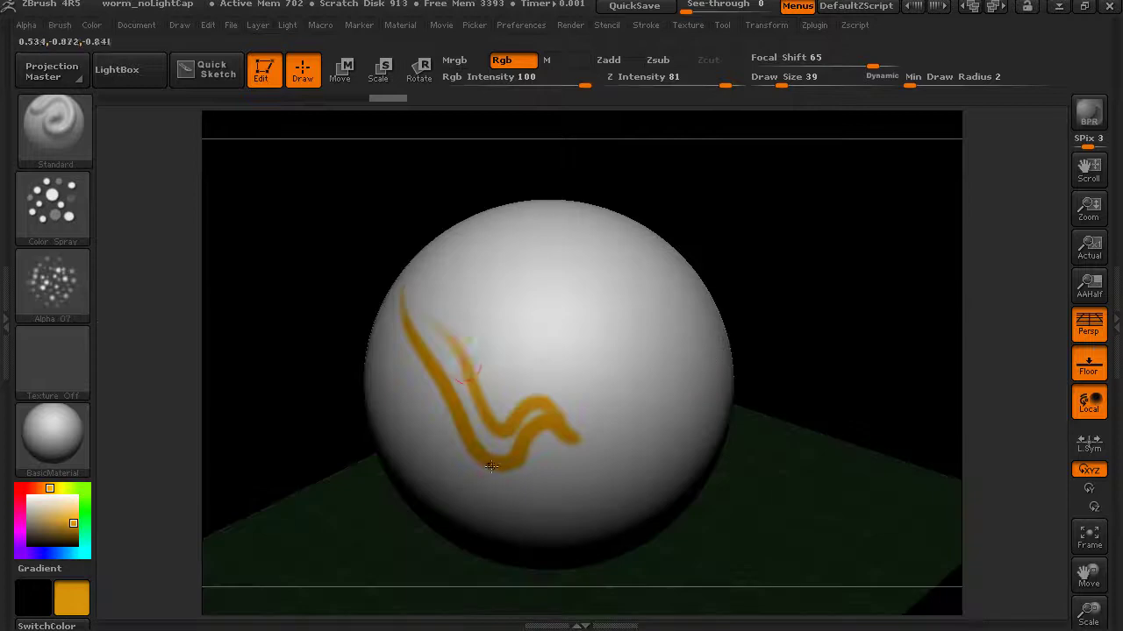
- Set the draw size to 122 and the focal shift to 0, and spray a speckled orange patch around the wavy lines
{"action": "mouse_move", "coordinate": [781, 86]}
{"action": "left_mouse_down"}
{"action": "mouse_move", "coordinate": [803, 85]}
{"action": "mouse_move", "coordinate": [825, 65]}
{"action": "left_mouse_up"}
{"action": "left_click_drag", "start_coordinate": [730, 214], "coordinate": [667, 263]}
{"action": "mouse_move", "coordinate": [498, 372]}
{"action": "left_mouse_down"}
{"action": "mouse_move", "coordinate": [530, 386]}
{"action": "mouse_move", "coordinate": [444, 289]}
{"action": "mouse_move", "coordinate": [511, 329]}
{"action": "mouse_move", "coordinate": [499, 293]}
{"action": "mouse_move", "coordinate": [571, 325]}
{"action": "mouse_move", "coordinate": [573, 394]}
{"action": "mouse_move", "coordinate": [597, 434]}
{"action": "left_mouse_up"}
{"action": "left_click_drag", "start_coordinate": [622, 255], "coordinate": [637, 248]}
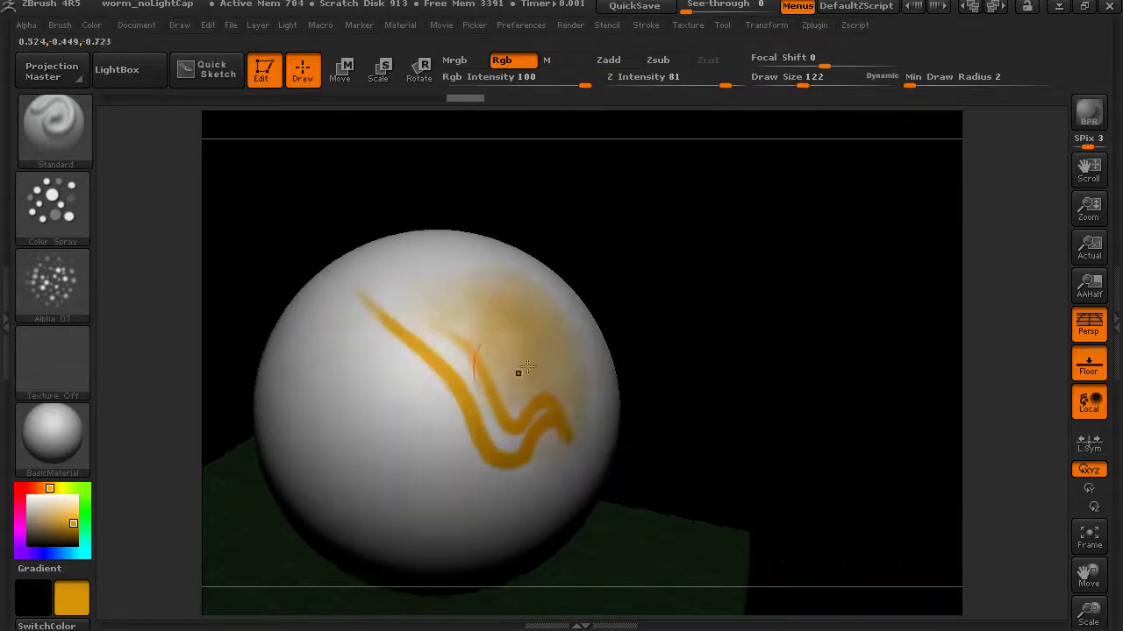
{"action": "mouse_move", "coordinate": [406, 390]}
{"action": "left_mouse_down"}
{"action": "mouse_move", "coordinate": [460, 365]}
{"action": "mouse_move", "coordinate": [398, 374]}
{"action": "mouse_move", "coordinate": [413, 460]}
{"action": "mouse_move", "coordinate": [459, 424]}
{"action": "mouse_move", "coordinate": [440, 473]}
{"action": "mouse_move", "coordinate": [341, 400]}
{"action": "mouse_move", "coordinate": [369, 338]}
{"action": "mouse_move", "coordinate": [435, 322]}
{"action": "mouse_move", "coordinate": [465, 360]}
{"action": "left_mouse_up"}
- Spray light green over the orange patch and layer bright orange over its upper part
{"action": "left_click", "coordinate": [83, 489]}
{"action": "left_click_drag", "start_coordinate": [77, 499], "coordinate": [73, 514]}
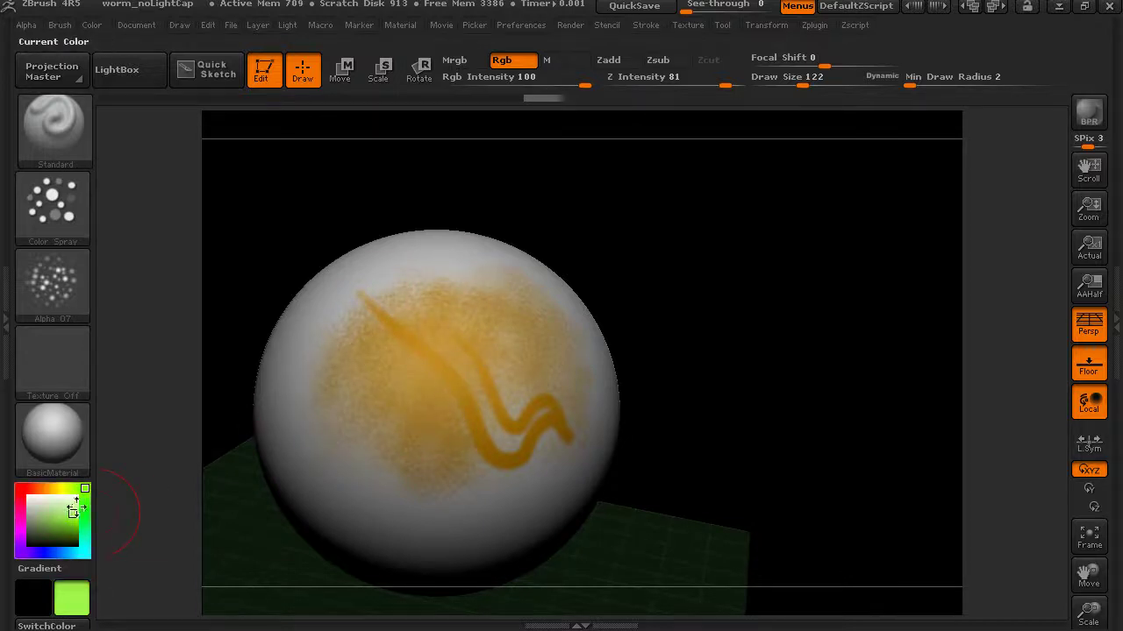
{"action": "left_click_drag", "start_coordinate": [443, 485], "coordinate": [498, 416]}
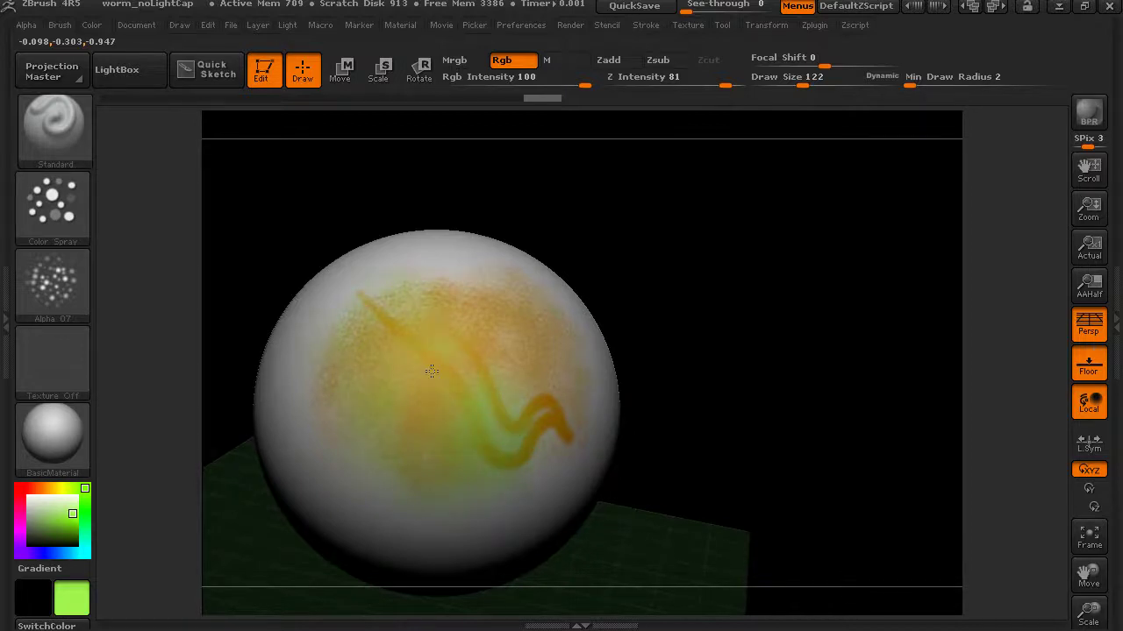
{"action": "mouse_move", "coordinate": [550, 317]}
{"action": "left_mouse_down"}
{"action": "mouse_move", "coordinate": [359, 539]}
{"action": "mouse_move", "coordinate": [296, 506]}
{"action": "mouse_move", "coordinate": [264, 506]}
{"action": "left_mouse_up"}
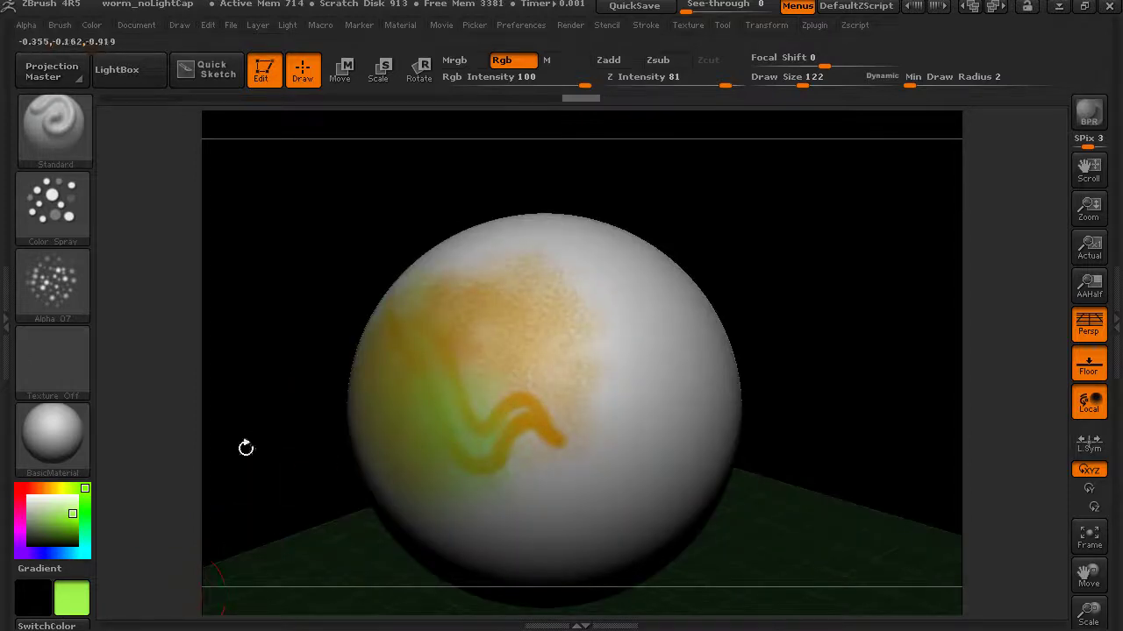
{"action": "mouse_move", "coordinate": [57, 519]}
{"action": "left_mouse_down"}
{"action": "mouse_move", "coordinate": [151, 524]}
{"action": "mouse_move", "coordinate": [501, 464]}
{"action": "mouse_move", "coordinate": [534, 436]}
{"action": "mouse_move", "coordinate": [541, 343]}
{"action": "mouse_move", "coordinate": [659, 307]}
{"action": "mouse_move", "coordinate": [559, 321]}
{"action": "mouse_move", "coordinate": [544, 435]}
{"action": "left_mouse_up"}
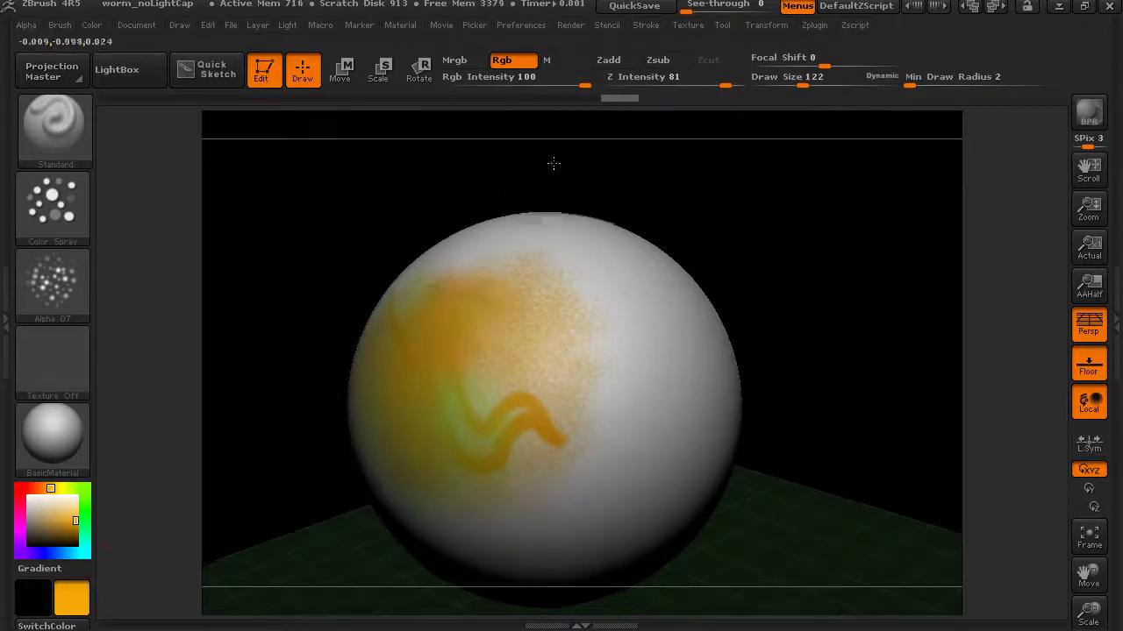
- Choose a medium blue and spray it across the top of the sphere and around the upper edge of the orange patch
{"action": "left_click_drag", "start_coordinate": [551, 155], "coordinate": [137, 494]}
{"action": "left_click", "coordinate": [66, 532]}
{"action": "left_click_drag", "start_coordinate": [429, 230], "coordinate": [487, 255]}
{"action": "mouse_move", "coordinate": [535, 259]}
{"action": "left_mouse_down"}
{"action": "mouse_move", "coordinate": [570, 290]}
{"action": "mouse_move", "coordinate": [544, 359]}
{"action": "mouse_move", "coordinate": [561, 430]}
{"action": "mouse_move", "coordinate": [477, 364]}
{"action": "left_mouse_up"}
{"action": "mouse_move", "coordinate": [659, 256]}
{"action": "left_mouse_down"}
{"action": "mouse_move", "coordinate": [770, 255]}
{"action": "mouse_move", "coordinate": [819, 326]}
{"action": "mouse_move", "coordinate": [546, 325]}
{"action": "left_mouse_up"}
{"action": "mouse_move", "coordinate": [599, 297]}
{"action": "left_mouse_down"}
{"action": "mouse_move", "coordinate": [489, 207]}
{"action": "mouse_move", "coordinate": [581, 201]}
{"action": "mouse_move", "coordinate": [734, 333]}
{"action": "mouse_move", "coordinate": [614, 307]}
{"action": "left_mouse_up"}
{"action": "mouse_move", "coordinate": [475, 263]}
{"action": "left_mouse_down"}
{"action": "mouse_move", "coordinate": [473, 246]}
{"action": "mouse_move", "coordinate": [431, 293]}
{"action": "mouse_move", "coordinate": [420, 318]}
{"action": "mouse_move", "coordinate": [432, 350]}
{"action": "left_mouse_up"}
{"action": "mouse_move", "coordinate": [698, 301]}
{"action": "left_mouse_down"}
{"action": "mouse_move", "coordinate": [719, 155]}
{"action": "mouse_move", "coordinate": [742, 231]}
{"action": "mouse_move", "coordinate": [729, 248]}
{"action": "mouse_move", "coordinate": [724, 194]}
{"action": "mouse_move", "coordinate": [796, 199]}
{"action": "mouse_move", "coordinate": [792, 211]}
{"action": "mouse_move", "coordinate": [816, 203]}
{"action": "mouse_move", "coordinate": [826, 297]}
{"action": "mouse_move", "coordinate": [815, 233]}
{"action": "mouse_move", "coordinate": [803, 250]}
{"action": "left_mouse_up"}
{"action": "left_click_drag", "start_coordinate": [604, 315], "coordinate": [582, 327]}
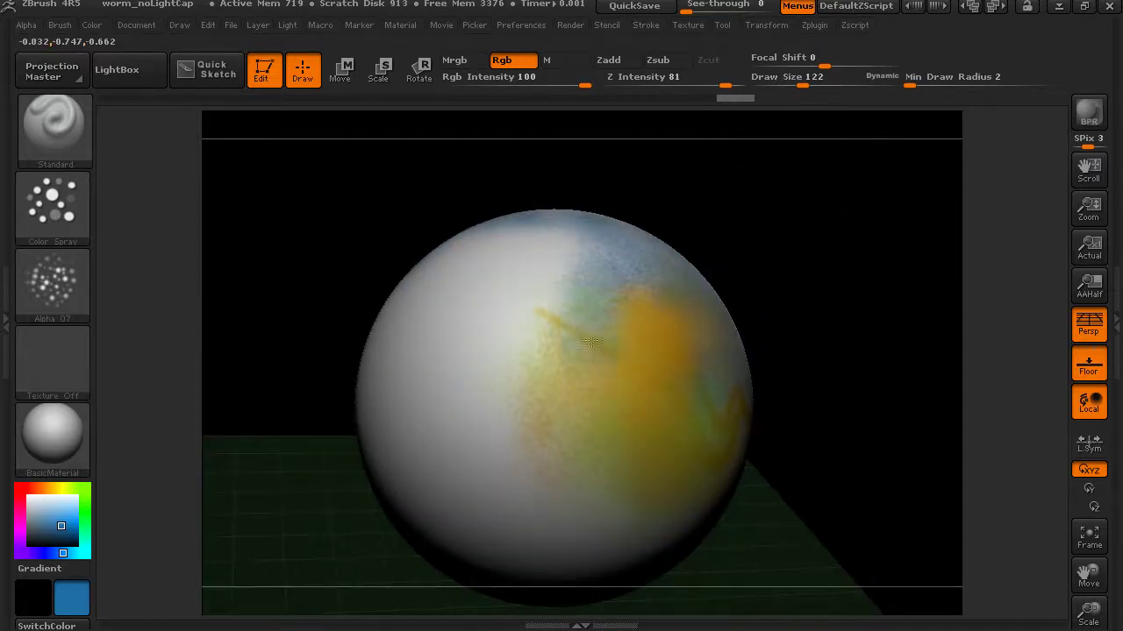
{"action": "left_click_drag", "start_coordinate": [664, 307], "coordinate": [710, 250]}
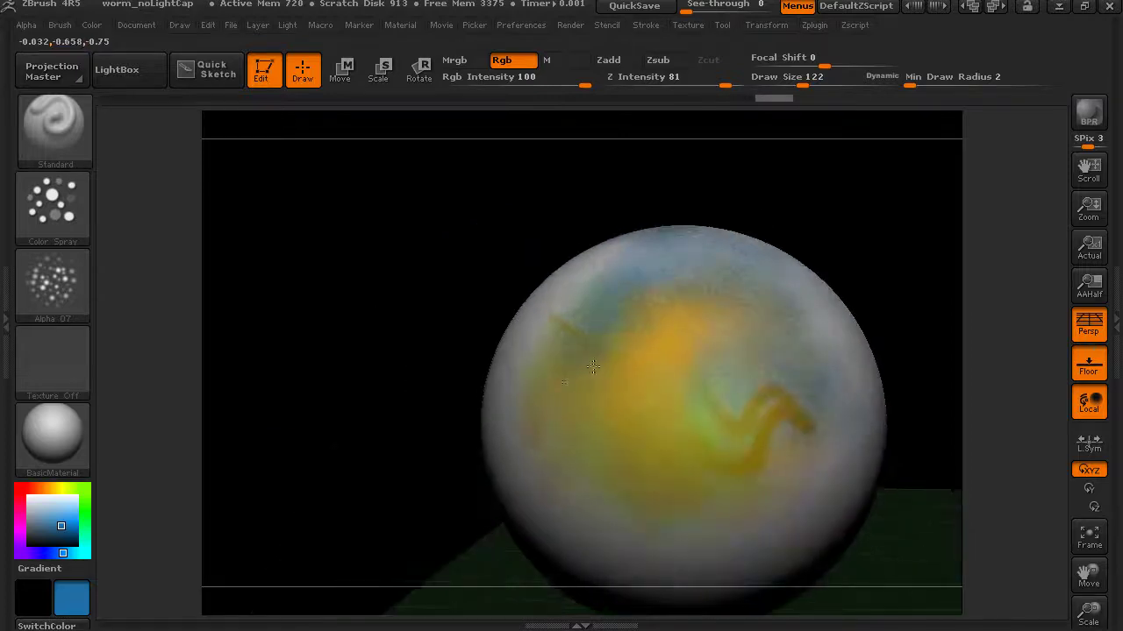
{"action": "left_click_drag", "start_coordinate": [505, 294], "coordinate": [797, 221]}
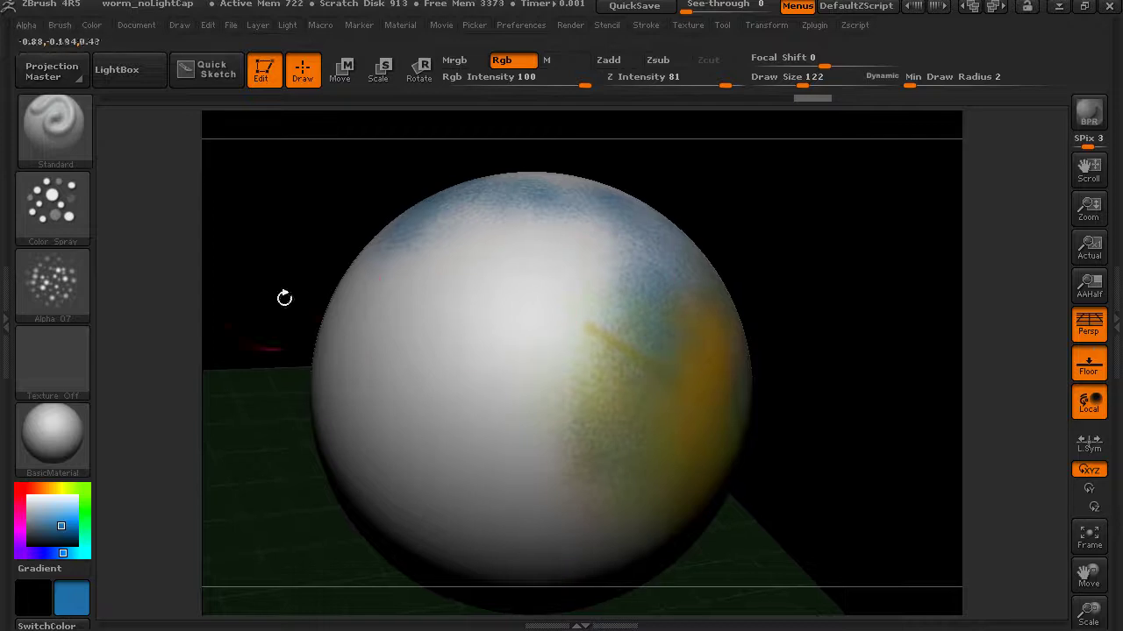
- Change the stroke type to DragRect and stamp several blue Alpha 07 dot clusters on the white area below the blue top
{"action": "left_click", "coordinate": [66, 216]}
{"action": "left_click", "coordinate": [250, 230]}
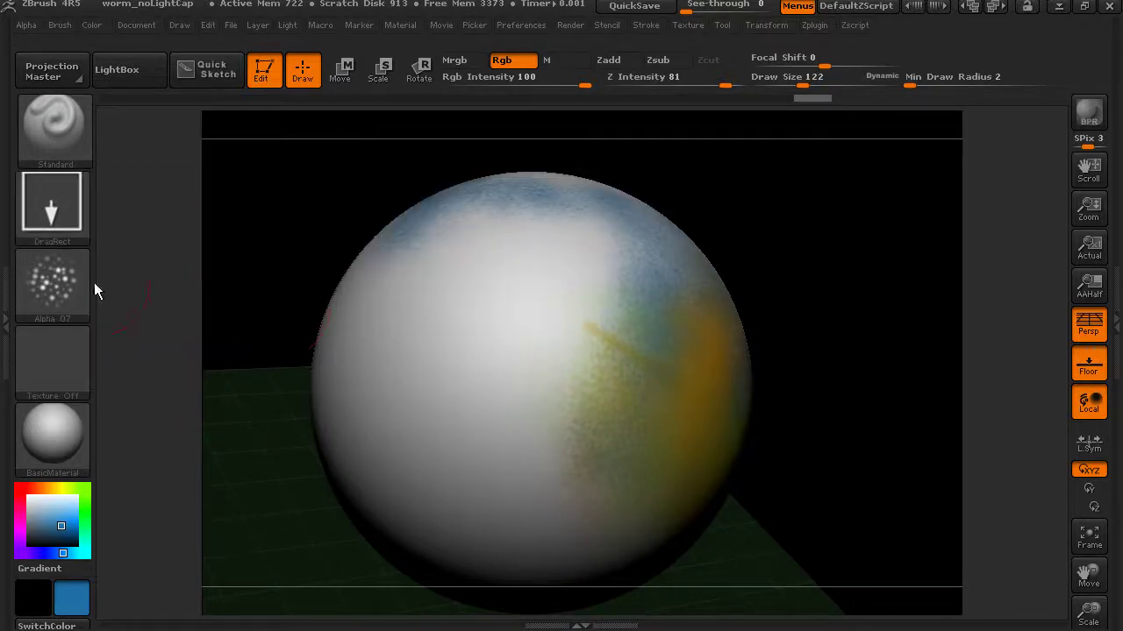
{"action": "left_click", "coordinate": [81, 296]}
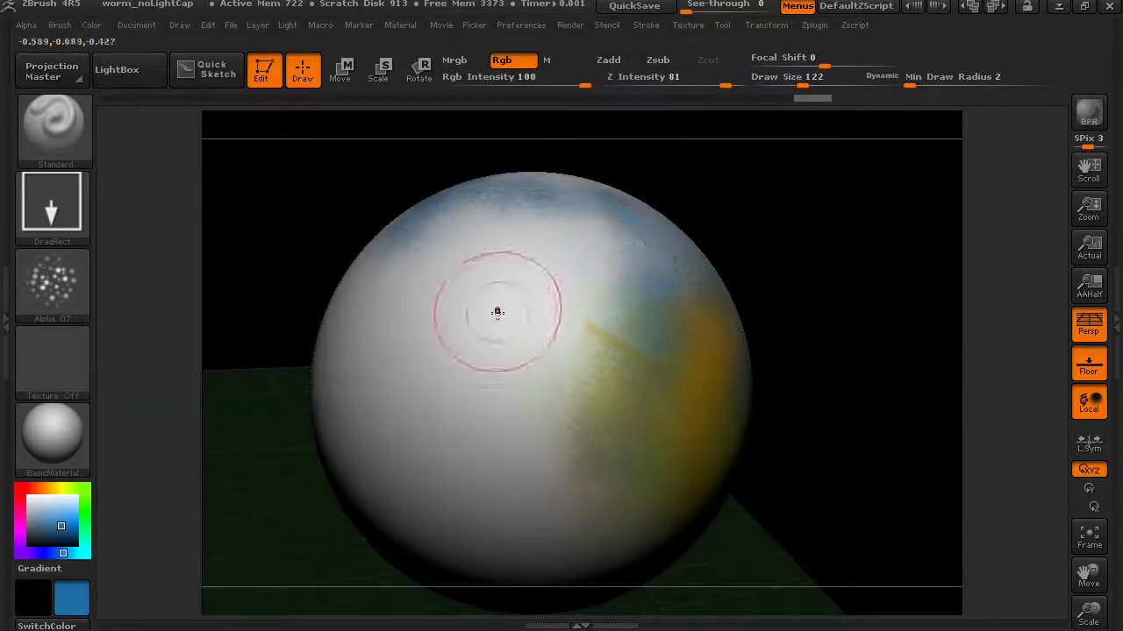
{"action": "left_click_drag", "start_coordinate": [502, 312], "coordinate": [583, 308]}
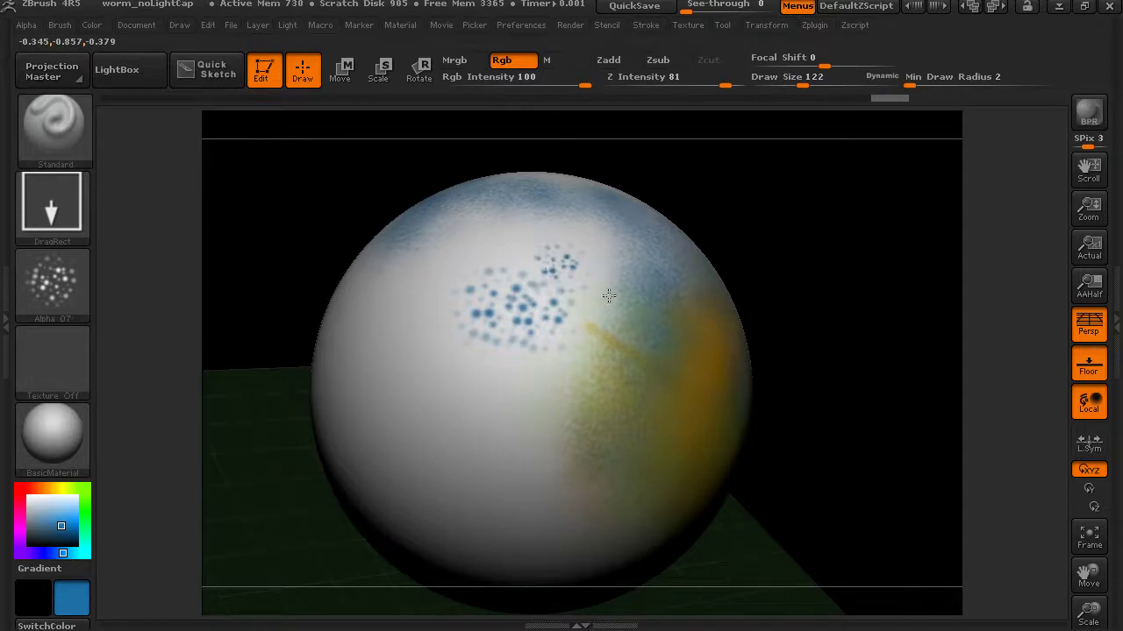
{"action": "left_click_drag", "start_coordinate": [514, 237], "coordinate": [514, 238]}
{"action": "left_click_drag", "start_coordinate": [583, 237], "coordinate": [586, 240]}
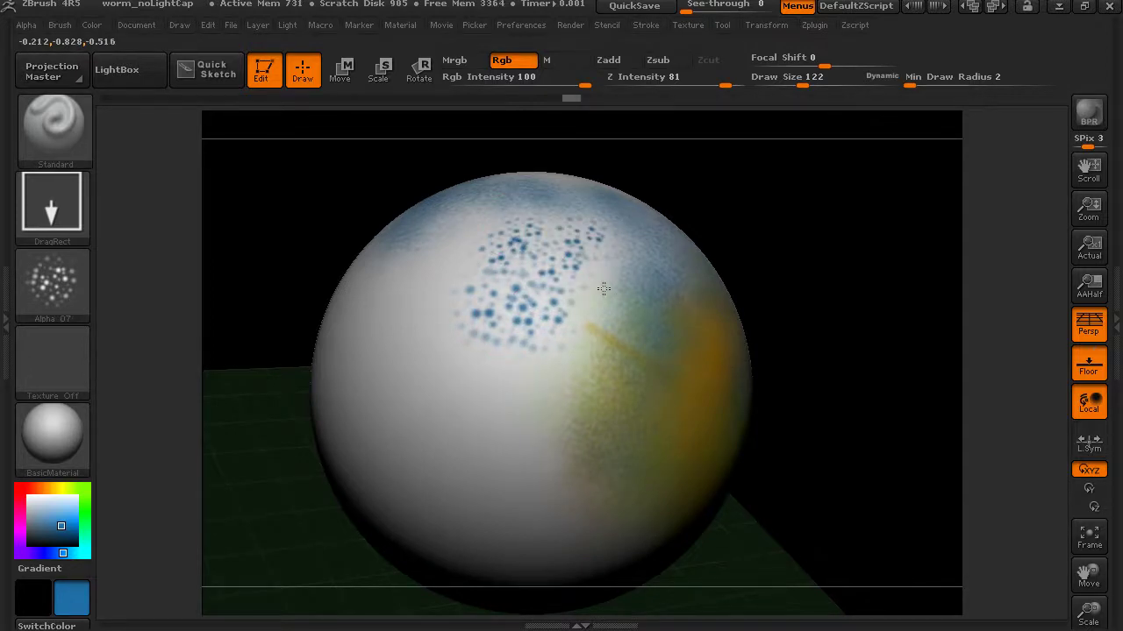
- Stamp more blue dot clusters below the existing ones, over the yellow-green patch edge and along the blue area's border
{"action": "left_click_drag", "start_coordinate": [572, 348], "coordinate": [575, 351]}
{"action": "left_click_drag", "start_coordinate": [507, 384], "coordinate": [506, 376]}
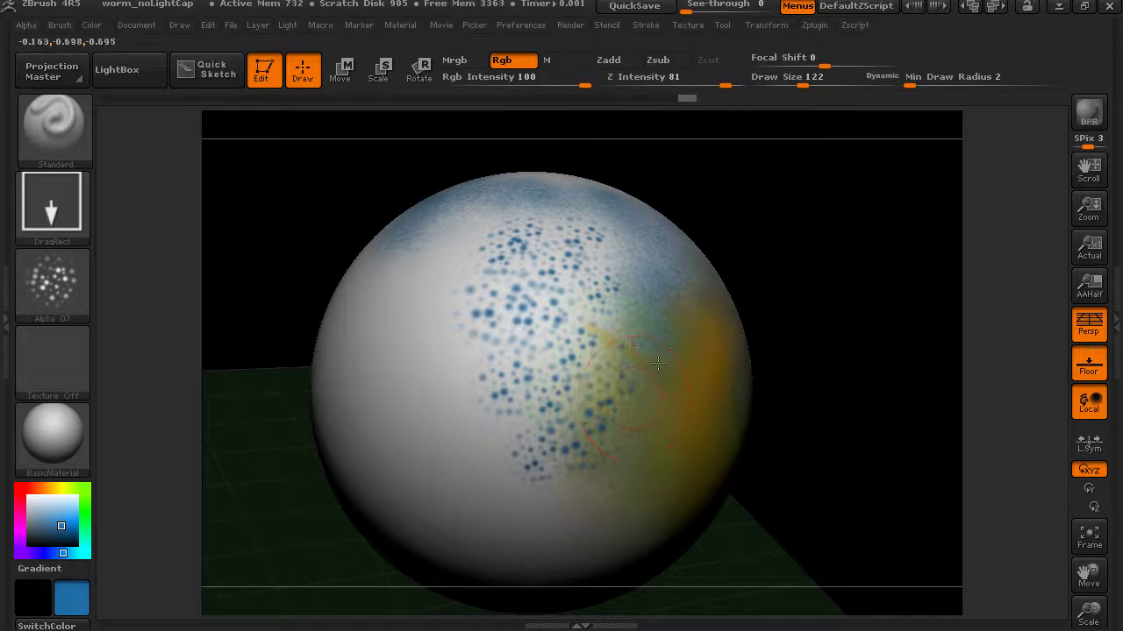
{"action": "left_click_drag", "start_coordinate": [741, 197], "coordinate": [438, 280]}
{"action": "left_click_drag", "start_coordinate": [485, 230], "coordinate": [492, 247]}
{"action": "left_click_drag", "start_coordinate": [497, 328], "coordinate": [478, 378]}
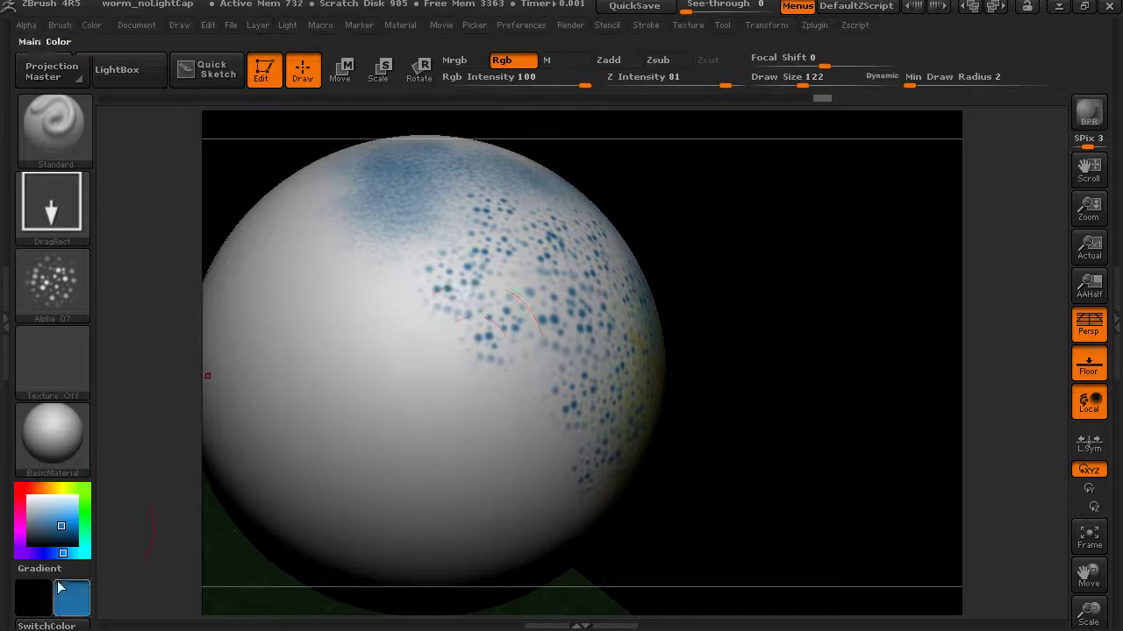
- Choose a pale yellow-green and stamp dot clusters beside and between the blue dots
{"action": "left_click_drag", "start_coordinate": [55, 495], "coordinate": [78, 491]}
{"action": "left_click_drag", "start_coordinate": [472, 376], "coordinate": [485, 276]}
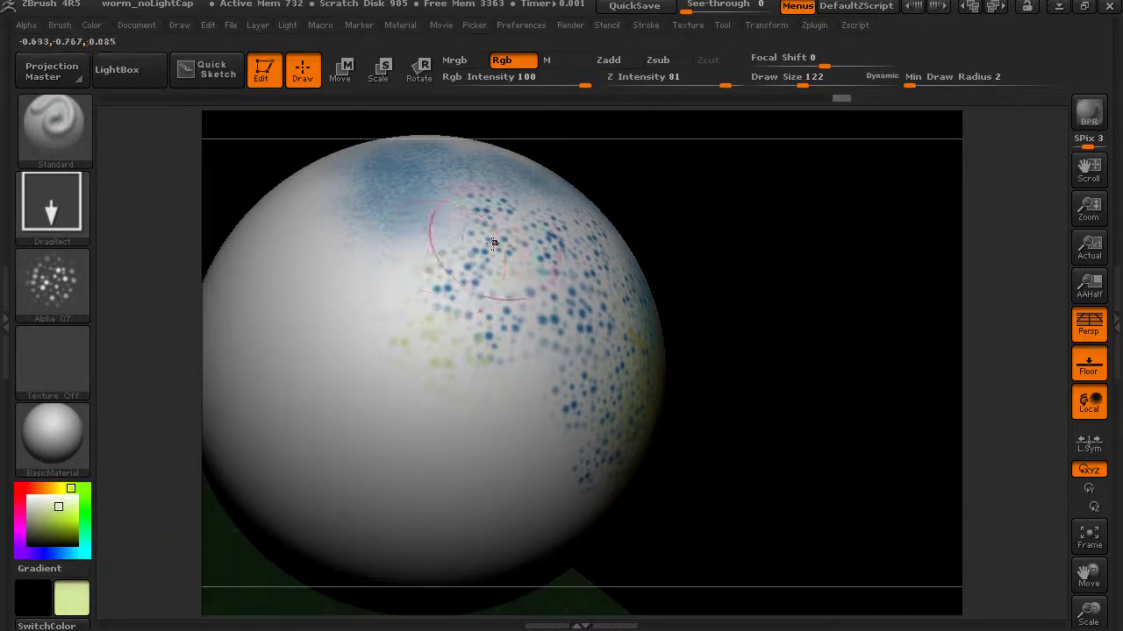
{"action": "left_click_drag", "start_coordinate": [746, 271], "coordinate": [673, 337]}
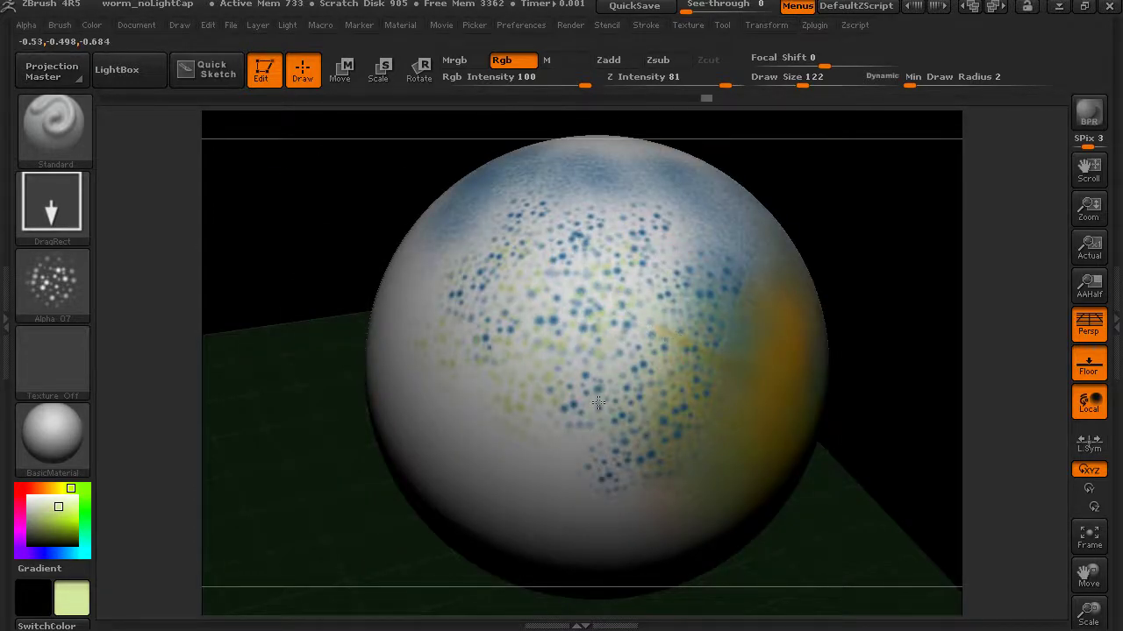
- Set the RGB intensity to 20, choose bright red and change the stroke type to FreeHand
{"action": "left_click_drag", "start_coordinate": [838, 264], "coordinate": [626, 143]}
{"action": "left_click_drag", "start_coordinate": [581, 76], "coordinate": [506, 82]}
{"action": "left_click_drag", "start_coordinate": [20, 488], "coordinate": [86, 519]}
{"action": "left_click_drag", "start_coordinate": [282, 346], "coordinate": [812, 276]}
{"action": "left_click_drag", "start_coordinate": [753, 208], "coordinate": [702, 219]}
{"action": "left_click", "coordinate": [85, 215]}
{"action": "left_click", "coordinate": [306, 224]}
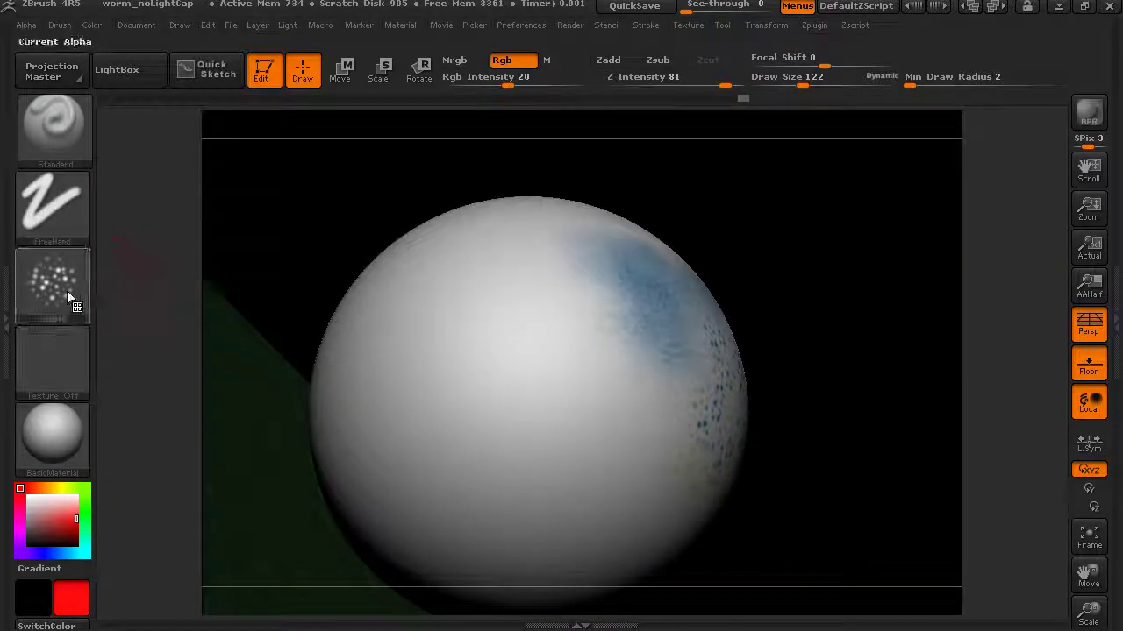
- Switch the alpha to Alpha 01 and paint soft, looping red strokes on the blank white side of the sphere
{"action": "left_click", "coordinate": [73, 297]}
{"action": "mouse_move", "coordinate": [163, 400]}
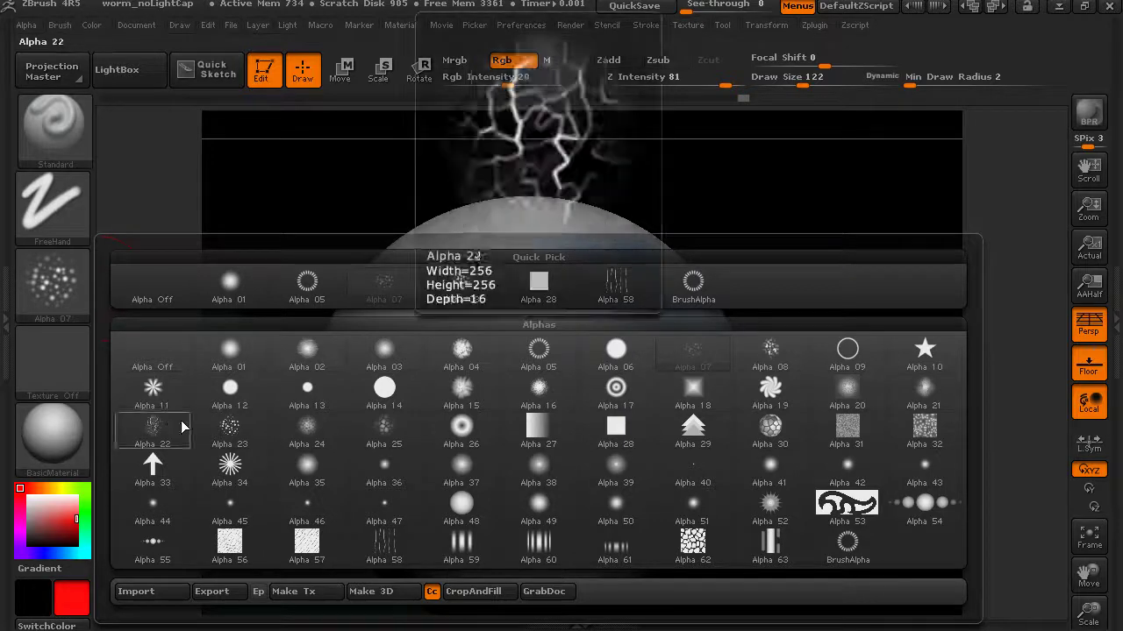
{"action": "left_click", "coordinate": [309, 351]}
{"action": "mouse_move", "coordinate": [405, 339]}
{"action": "left_mouse_down"}
{"action": "mouse_move", "coordinate": [518, 437]}
{"action": "mouse_move", "coordinate": [605, 474]}
{"action": "left_mouse_up"}
{"action": "mouse_move", "coordinate": [465, 320]}
{"action": "left_mouse_down"}
{"action": "mouse_move", "coordinate": [514, 342]}
{"action": "mouse_move", "coordinate": [603, 452]}
{"action": "mouse_move", "coordinate": [552, 351]}
{"action": "mouse_move", "coordinate": [550, 233]}
{"action": "left_mouse_up"}
- Lower the RGB intensity to 6 and paint faint red strokes beside the looping red ones
{"action": "left_click_drag", "start_coordinate": [507, 85], "coordinate": [480, 85]}
{"action": "left_click_drag", "start_coordinate": [458, 265], "coordinate": [387, 417]}
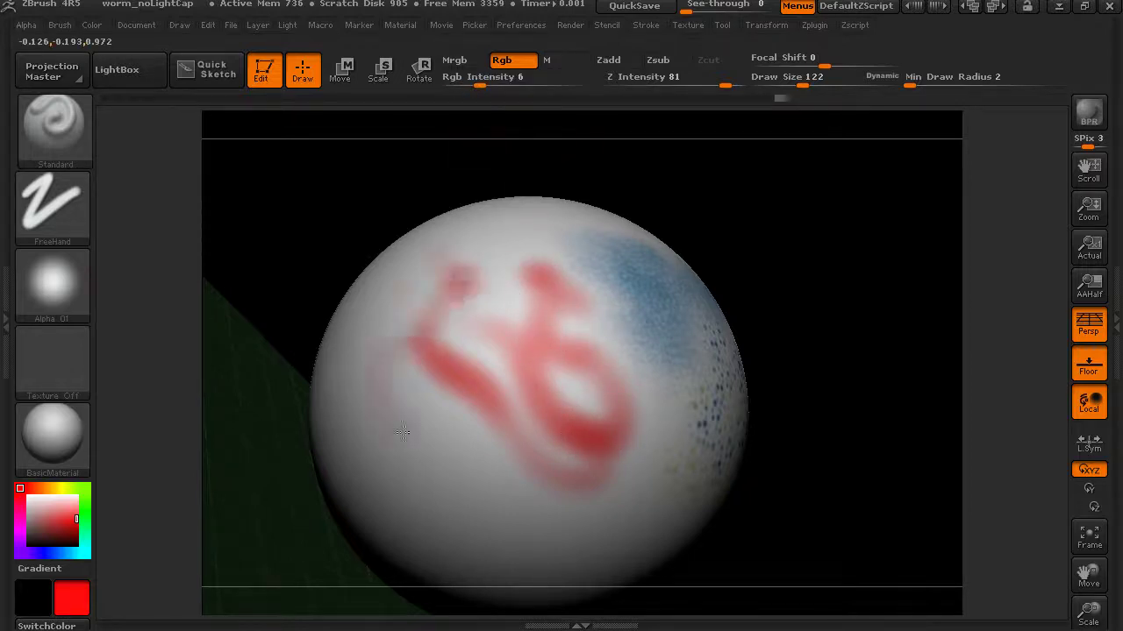
{"action": "mouse_move", "coordinate": [479, 444]}
{"action": "left_mouse_down"}
{"action": "mouse_move", "coordinate": [442, 391]}
{"action": "mouse_move", "coordinate": [456, 434]}
{"action": "mouse_move", "coordinate": [443, 469]}
{"action": "mouse_move", "coordinate": [420, 414]}
{"action": "mouse_move", "coordinate": [443, 474]}
{"action": "left_mouse_up"}
- Raise the RGB intensity to 100 and paint solid red patches on the white side and over the blue dotted area
{"action": "left_click_drag", "start_coordinate": [481, 83], "coordinate": [548, 80]}
{"action": "mouse_move", "coordinate": [632, 167]}
{"action": "left_mouse_down"}
{"action": "mouse_move", "coordinate": [674, 185]}
{"action": "mouse_move", "coordinate": [377, 334]}
{"action": "left_mouse_up"}
{"action": "mouse_move", "coordinate": [351, 351]}
{"action": "left_mouse_down"}
{"action": "mouse_move", "coordinate": [330, 332]}
{"action": "mouse_move", "coordinate": [359, 351]}
{"action": "mouse_move", "coordinate": [324, 368]}
{"action": "mouse_move", "coordinate": [284, 359]}
{"action": "mouse_move", "coordinate": [342, 299]}
{"action": "mouse_move", "coordinate": [293, 366]}
{"action": "mouse_move", "coordinate": [360, 274]}
{"action": "left_mouse_up"}
{"action": "left_click", "coordinate": [307, 351]}
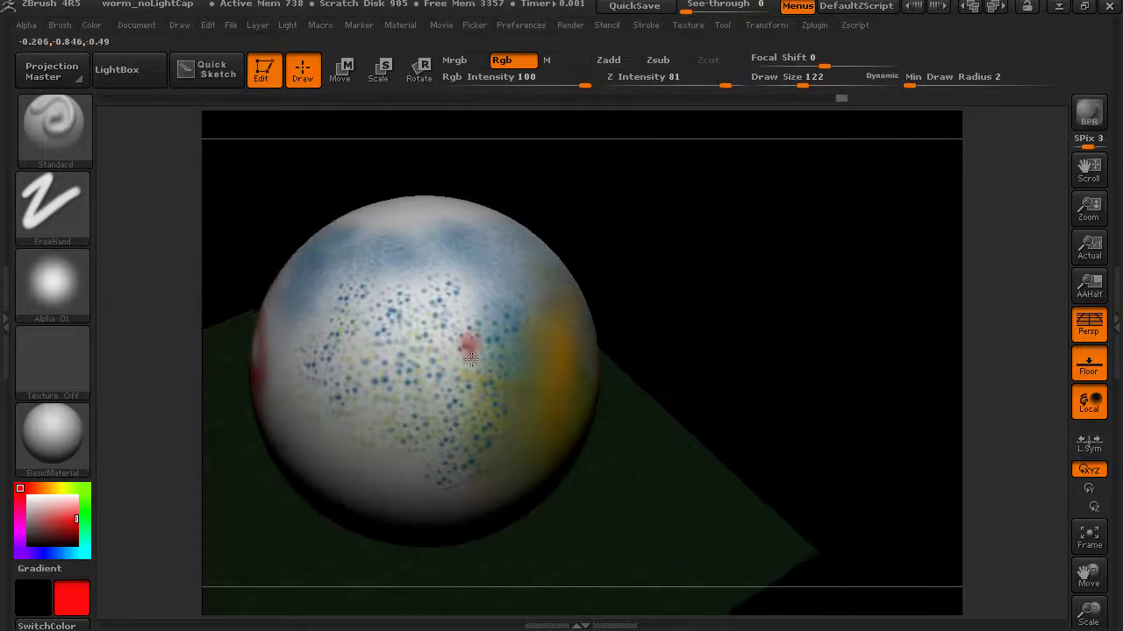
{"action": "mouse_move", "coordinate": [474, 312]}
{"action": "left_mouse_down"}
{"action": "mouse_move", "coordinate": [491, 272]}
{"action": "mouse_move", "coordinate": [478, 263]}
{"action": "left_mouse_up"}
{"action": "mouse_move", "coordinate": [652, 238]}
{"action": "left_mouse_down"}
{"action": "mouse_move", "coordinate": [617, 205]}
{"action": "mouse_move", "coordinate": [674, 294]}
{"action": "mouse_move", "coordinate": [676, 223]}
{"action": "mouse_move", "coordinate": [734, 201]}
{"action": "mouse_move", "coordinate": [485, 140]}
{"action": "left_mouse_up"}
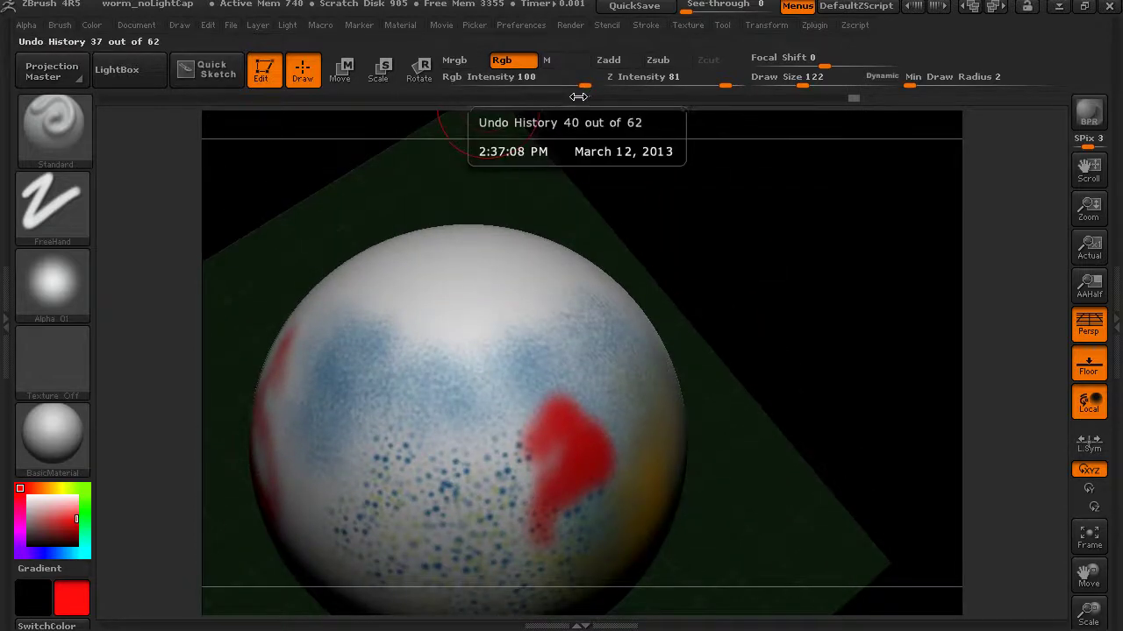
- Enable Zadd with a Z intensity of 21 and a draw size of 59, and undo the test red bump
{"action": "mouse_move", "coordinate": [641, 200]}
{"action": "left_mouse_down"}
{"action": "mouse_move", "coordinate": [742, 183]}
{"action": "mouse_move", "coordinate": [732, 265]}
{"action": "mouse_move", "coordinate": [714, 206]}
{"action": "mouse_move", "coordinate": [764, 202]}
{"action": "mouse_move", "coordinate": [614, 263]}
{"action": "left_mouse_up"}
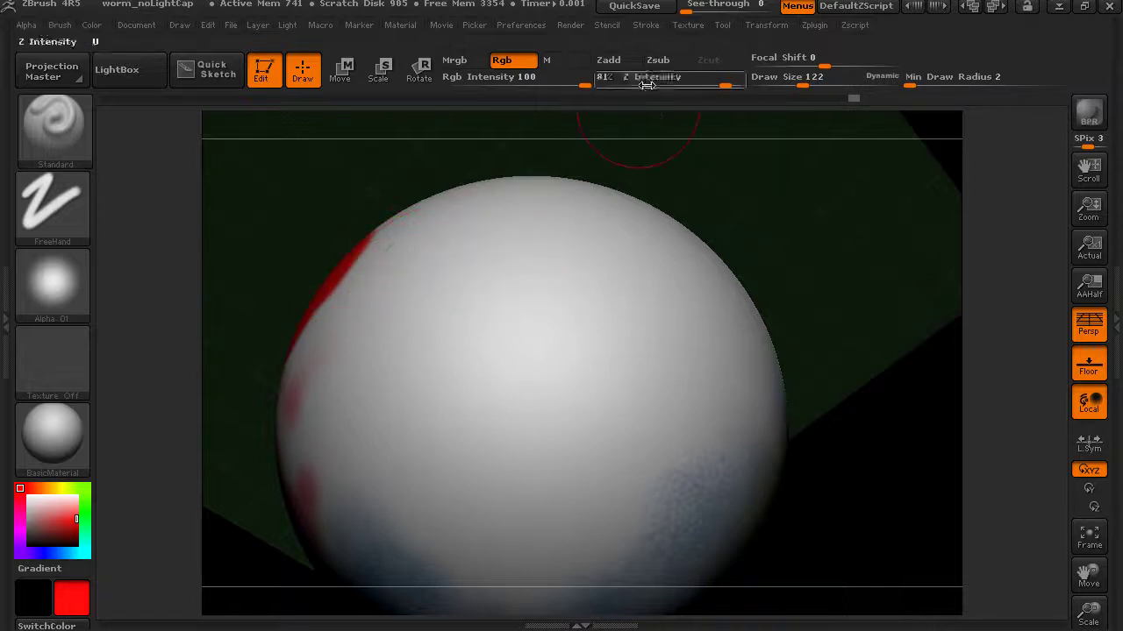
{"action": "left_click", "coordinate": [608, 62]}
{"action": "left_click_drag", "start_coordinate": [725, 81], "coordinate": [665, 82]}
{"action": "left_click_drag", "start_coordinate": [803, 82], "coordinate": [788, 81]}
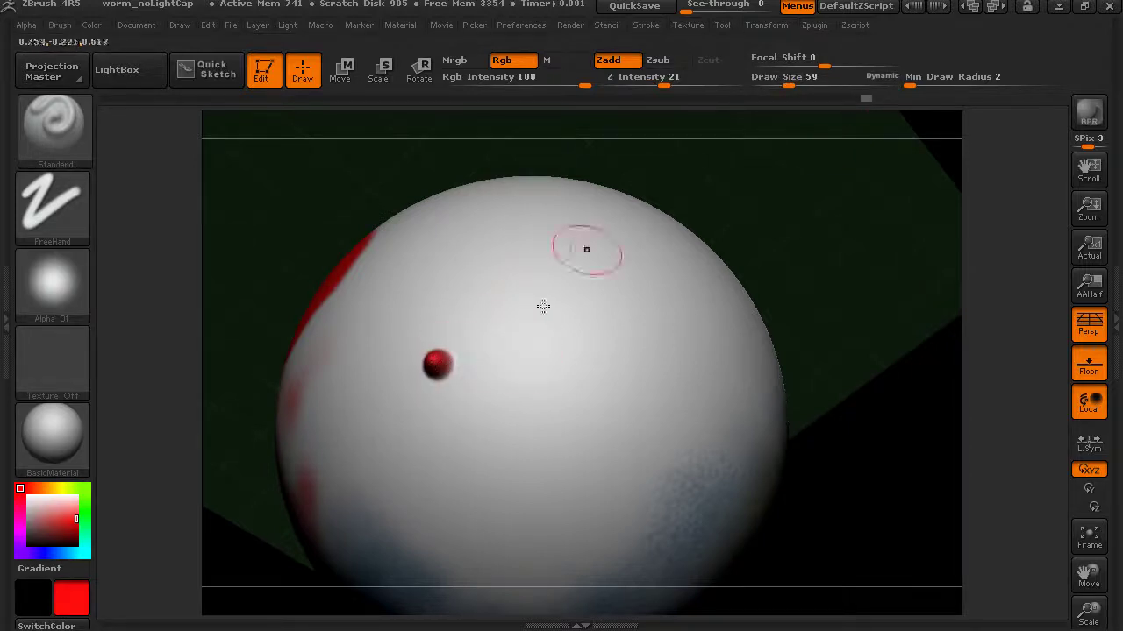
{"action": "key", "text": "ctrl+z"}
- Set the Z intensity to 8 and place a group of separate raised red dots on the blank white area
{"action": "left_click_drag", "start_coordinate": [643, 81], "coordinate": [639, 81]}
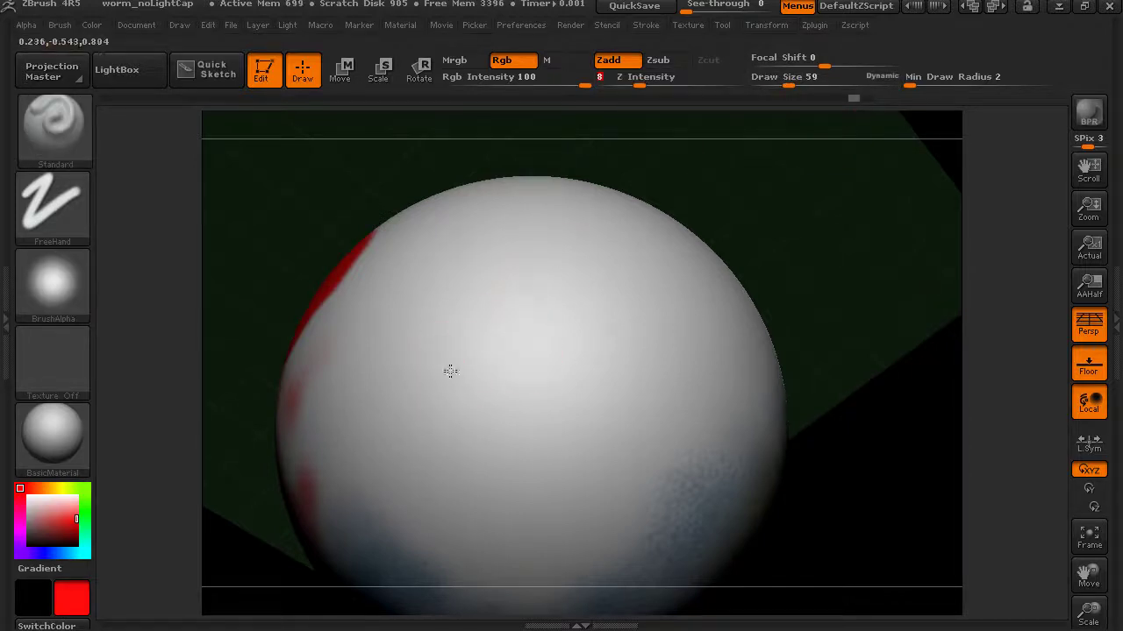
{"action": "left_click", "coordinate": [516, 365]}
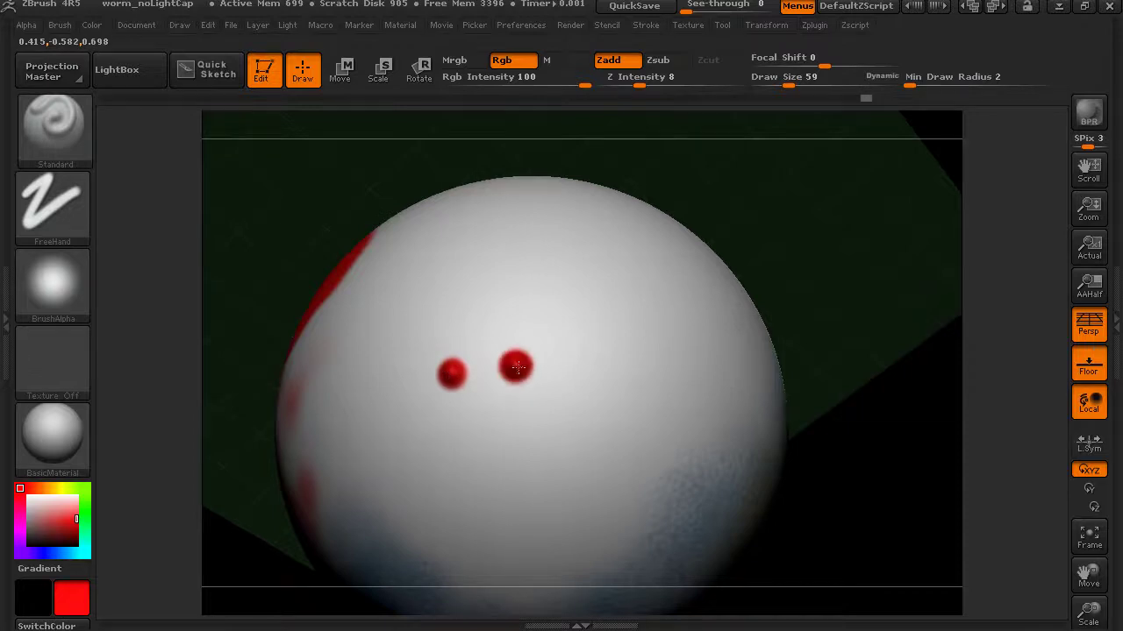
{"action": "left_click", "coordinate": [484, 309]}
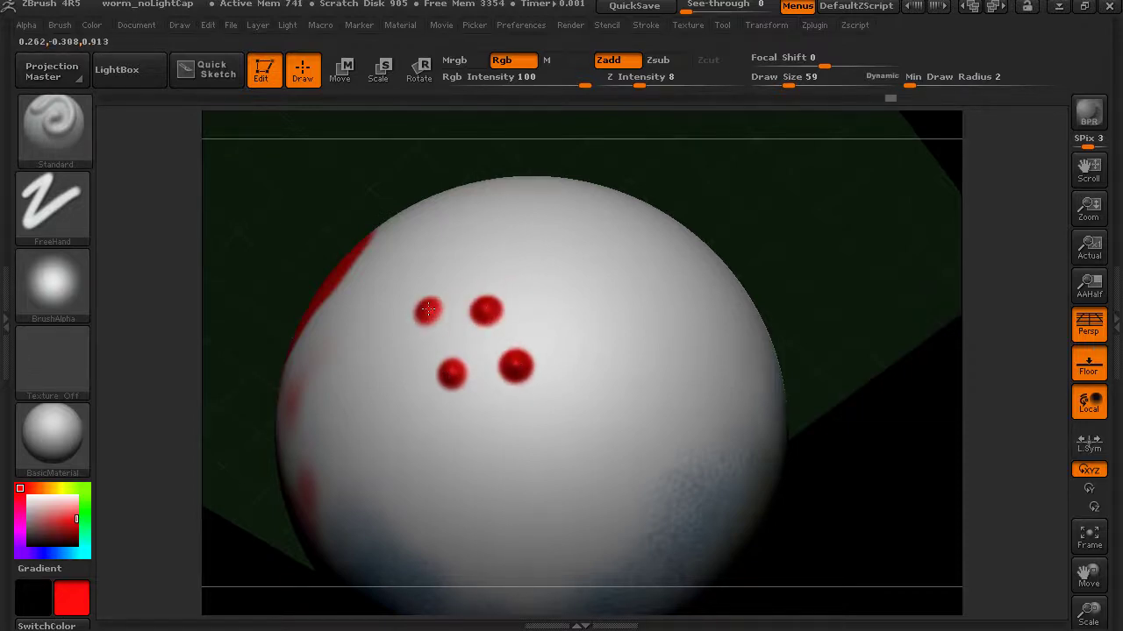
{"action": "left_click_drag", "start_coordinate": [685, 212], "coordinate": [539, 305]}
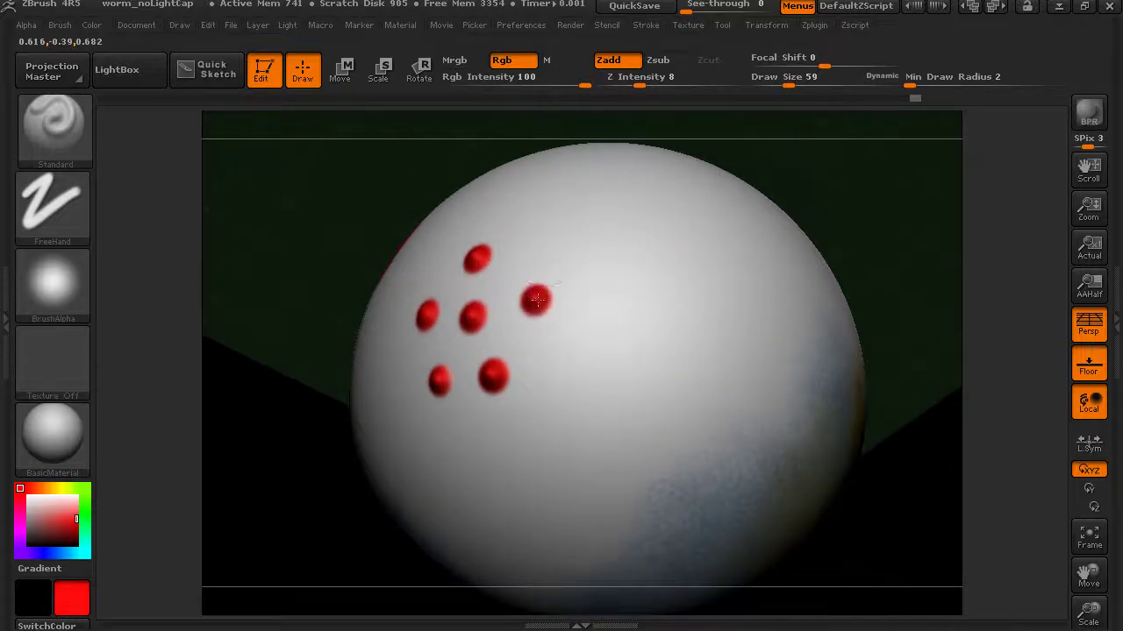
{"action": "left_click", "coordinate": [607, 302]}
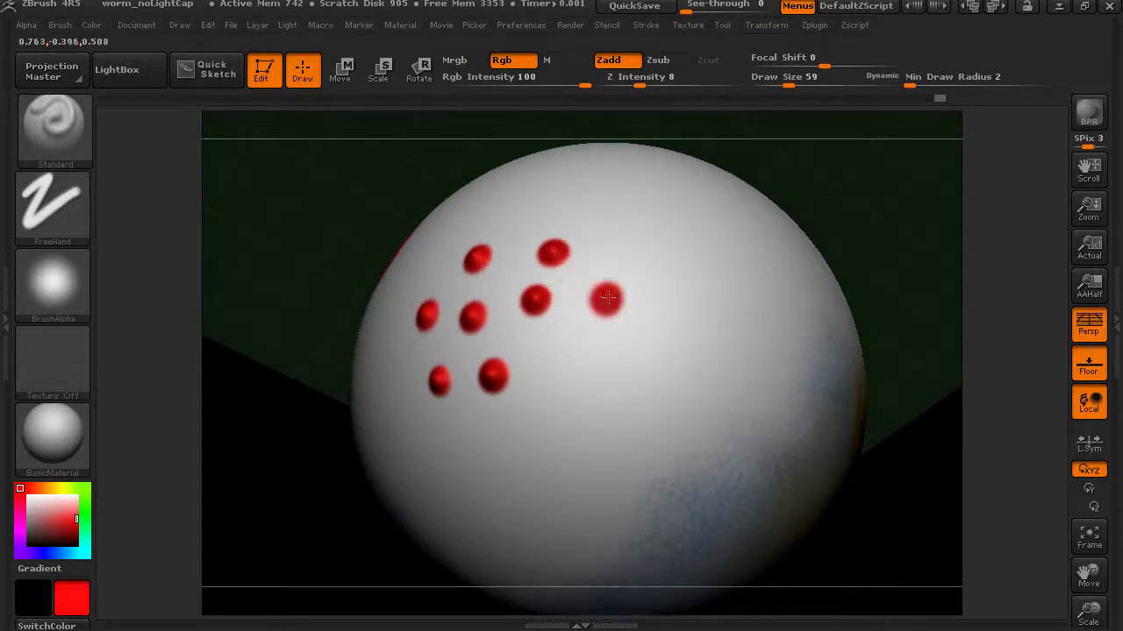
{"action": "left_click", "coordinate": [563, 341]}
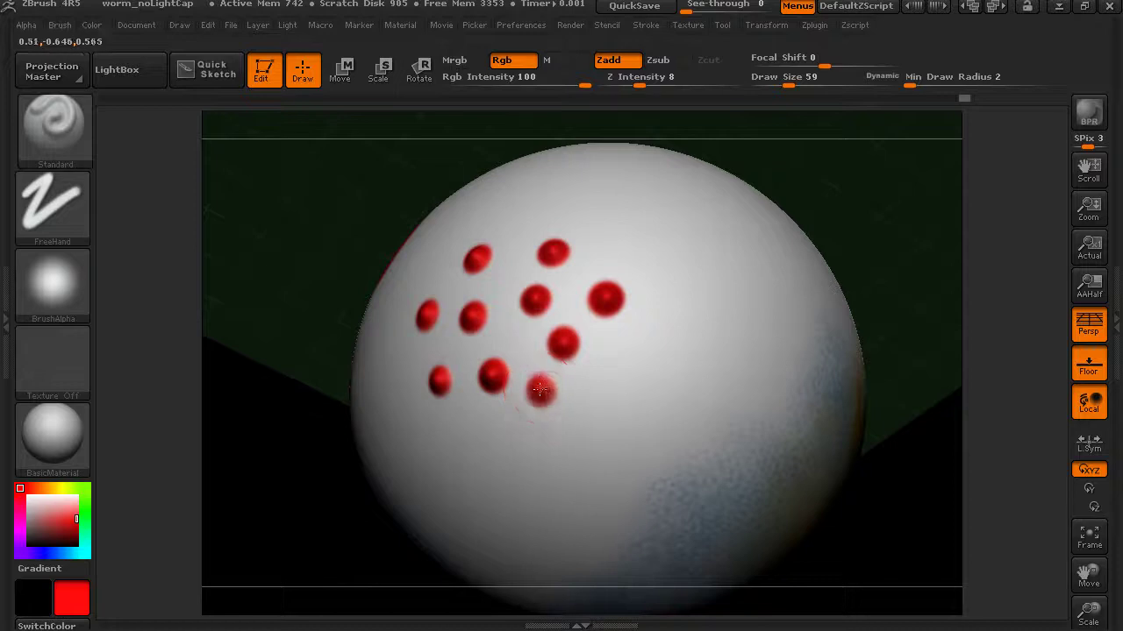
- Change the stroke type to DragRect and the alpha to the cell-patterned Alpha 25
{"action": "mouse_move", "coordinate": [359, 225]}
{"action": "left_mouse_down"}
{"action": "mouse_move", "coordinate": [381, 233]}
{"action": "mouse_move", "coordinate": [665, 219]}
{"action": "left_mouse_up"}
{"action": "mouse_move", "coordinate": [777, 206]}
{"action": "left_mouse_down"}
{"action": "mouse_move", "coordinate": [752, 231]}
{"action": "mouse_move", "coordinate": [764, 200]}
{"action": "mouse_move", "coordinate": [745, 211]}
{"action": "left_mouse_up"}
{"action": "left_click", "coordinate": [88, 212]}
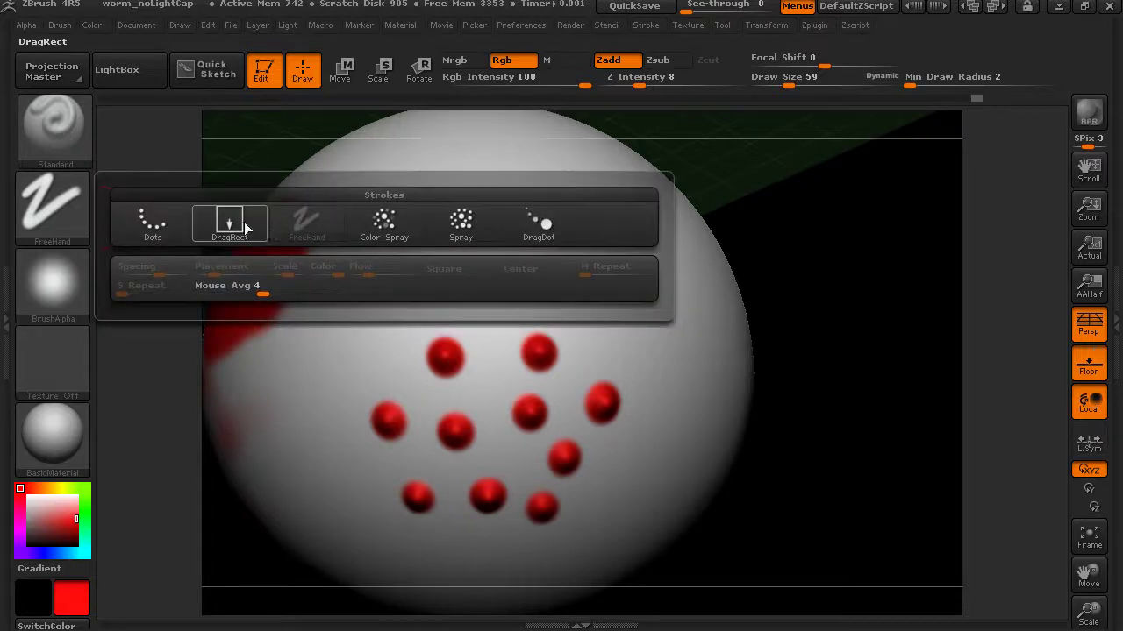
{"action": "left_click", "coordinate": [229, 221]}
{"action": "left_click", "coordinate": [89, 282]}
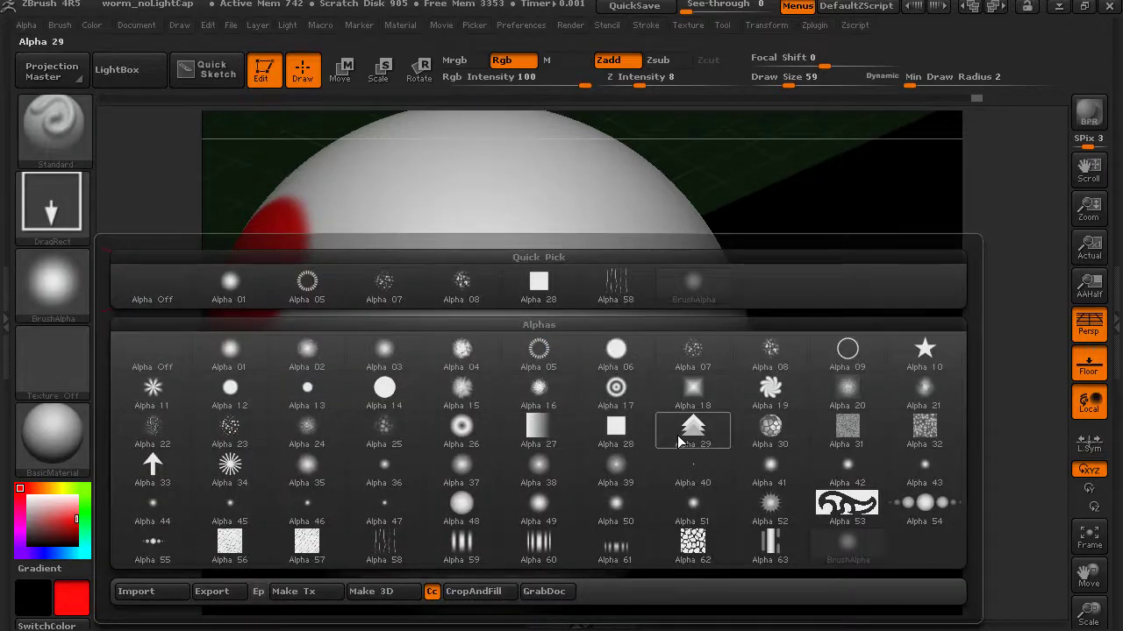
{"action": "mouse_move", "coordinate": [719, 443]}
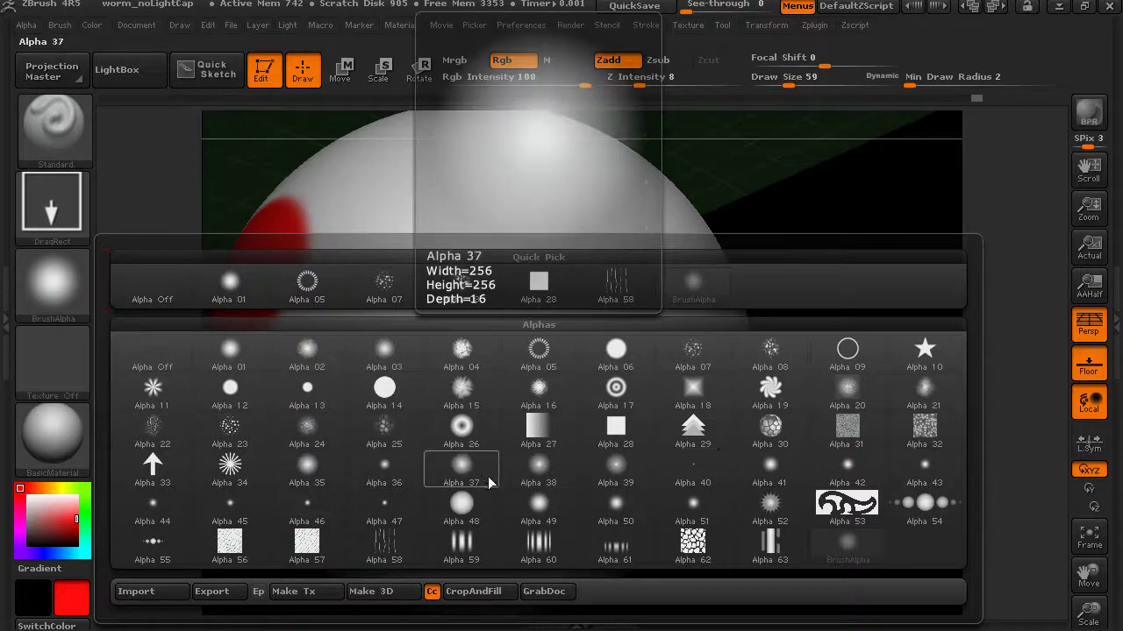
{"action": "mouse_move", "coordinate": [770, 436]}
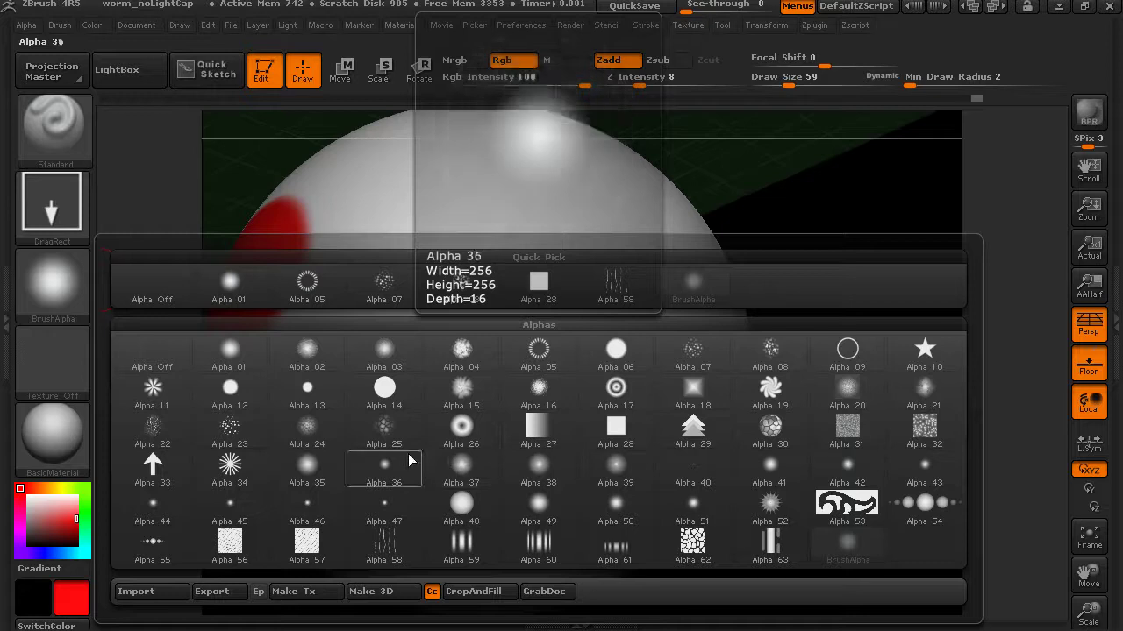
{"action": "left_click", "coordinate": [391, 435]}
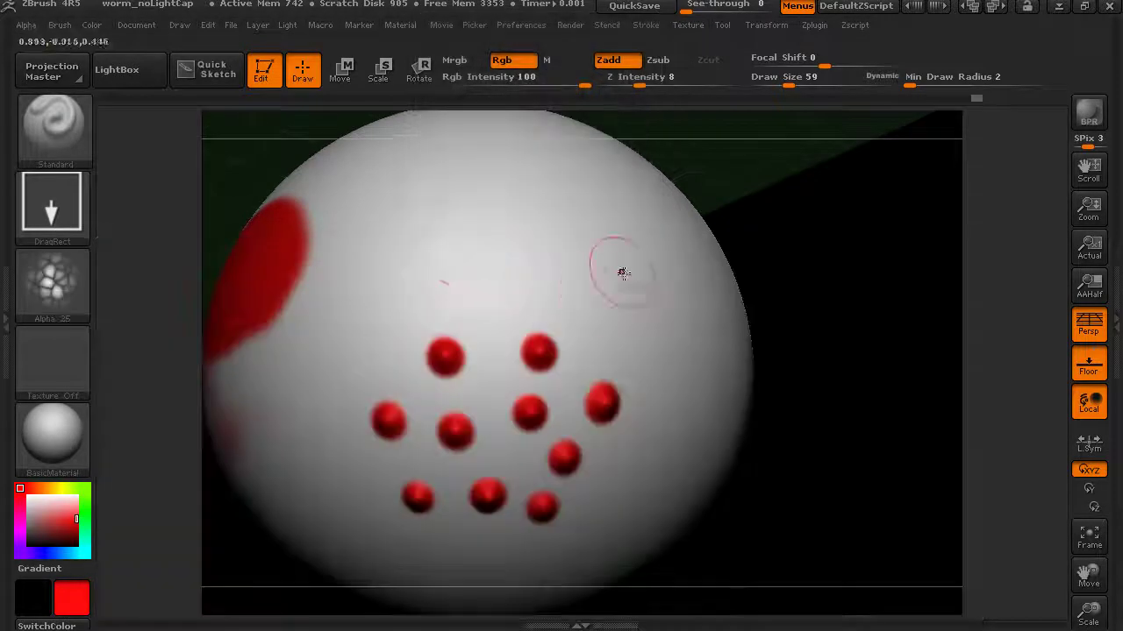
{"action": "left_click_drag", "start_coordinate": [815, 193], "coordinate": [809, 218]}
{"action": "mouse_move", "coordinate": [504, 254]}
{"action": "left_mouse_down"}
{"action": "mouse_move", "coordinate": [587, 301]}
{"action": "mouse_move", "coordinate": [664, 263]}
{"action": "left_mouse_up"}
{"action": "key", "text": "ctrl+z"}
- Set the Z intensity to 17 and stamp several raised red cell clusters on the white area above the red dots
{"action": "left_click_drag", "start_coordinate": [641, 77], "coordinate": [657, 77]}
{"action": "left_click_drag", "start_coordinate": [531, 232], "coordinate": [618, 291]}
{"action": "left_click_drag", "start_coordinate": [861, 229], "coordinate": [664, 266]}
{"action": "left_click_drag", "start_coordinate": [602, 281], "coordinate": [698, 325]}
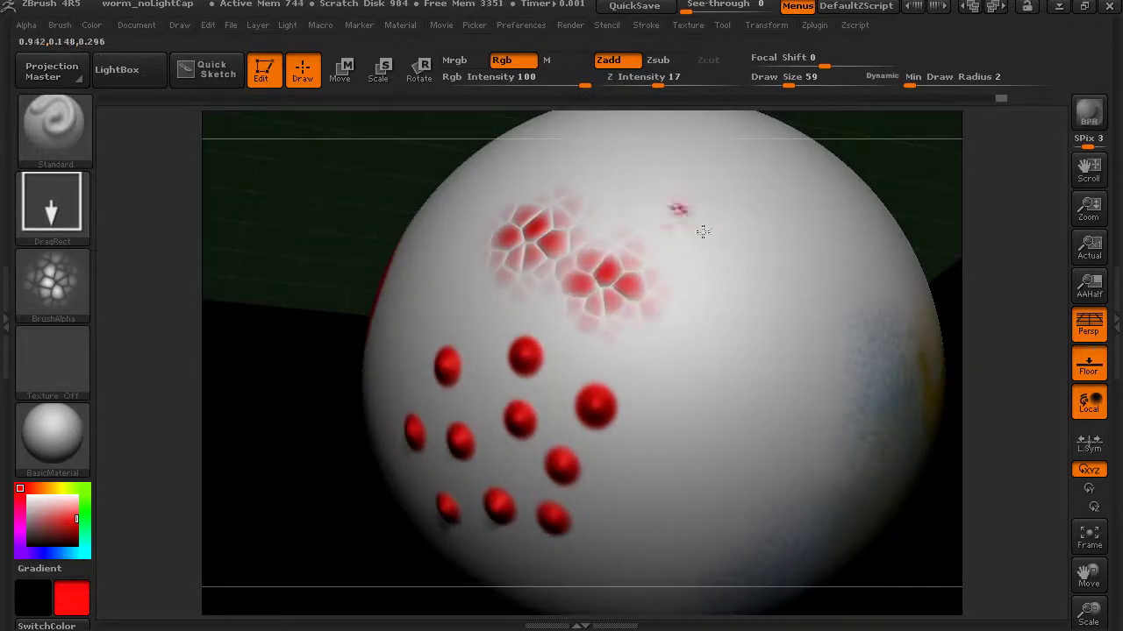
{"action": "left_click_drag", "start_coordinate": [676, 213], "coordinate": [763, 292]}
{"action": "left_click_drag", "start_coordinate": [697, 309], "coordinate": [771, 389]}
- Extend the raised red cell pattern with more clusters higher up and towards the solid red patch
{"action": "left_click_drag", "start_coordinate": [911, 196], "coordinate": [634, 333]}
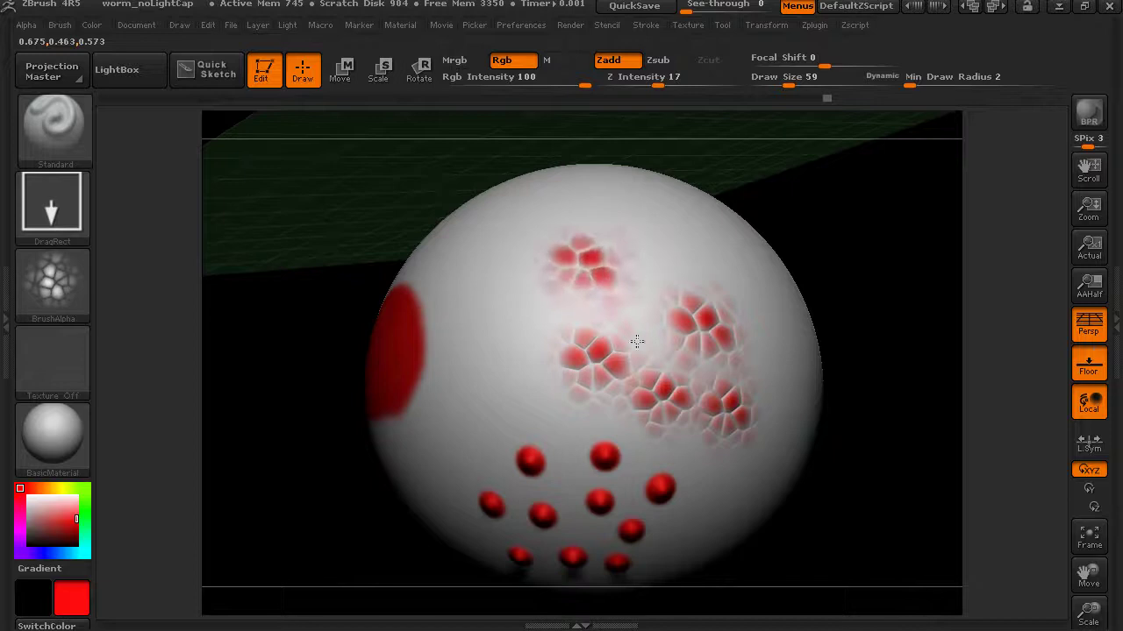
{"action": "left_click_drag", "start_coordinate": [496, 333], "coordinate": [543, 384]}
{"action": "left_click_drag", "start_coordinate": [851, 228], "coordinate": [831, 221]}
{"action": "left_click_drag", "start_coordinate": [674, 230], "coordinate": [714, 248]}
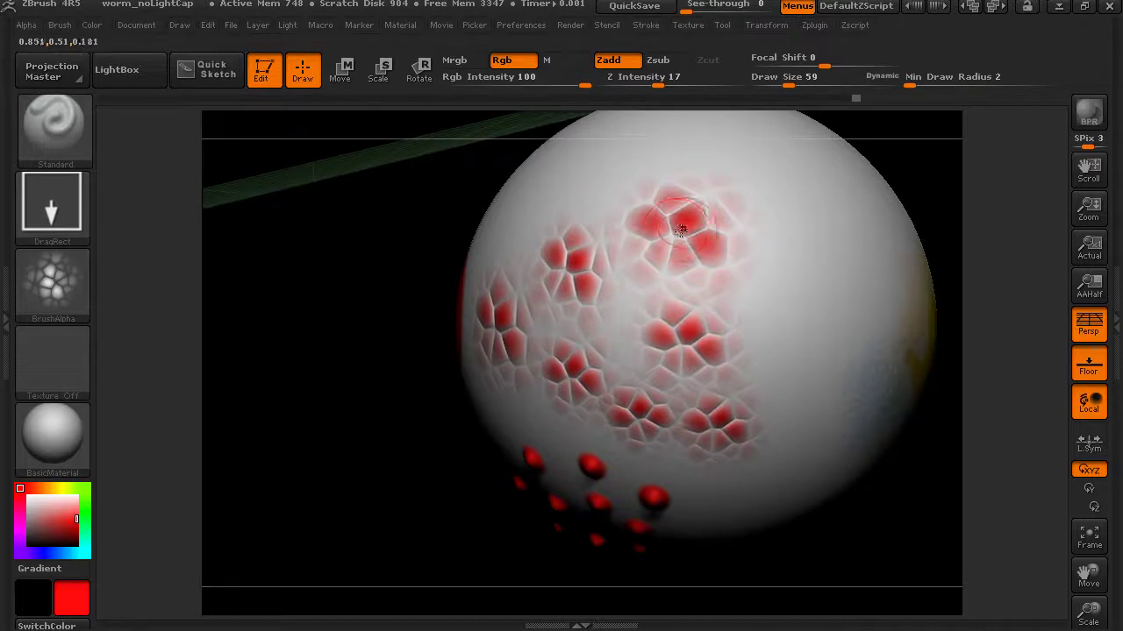
- Stamp adjoining raised red cell clusters along the white edge of the blue painted area
{"action": "left_click_drag", "start_coordinate": [924, 163], "coordinate": [511, 306]}
{"action": "left_click_drag", "start_coordinate": [511, 306], "coordinate": [548, 351]}
{"action": "left_click_drag", "start_coordinate": [803, 336], "coordinate": [824, 198]}
{"action": "left_click_drag", "start_coordinate": [534, 321], "coordinate": [632, 386]}
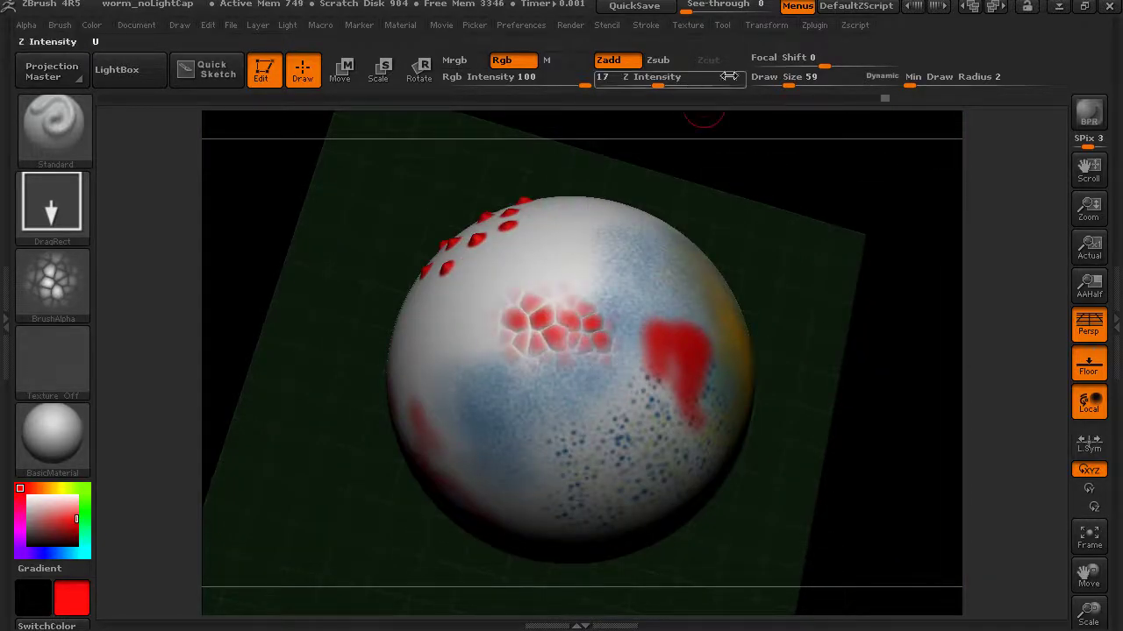
- Switch from Zadd to Zsub and stamp recessed red cell clusters over the blue area and its white border
{"action": "left_click", "coordinate": [657, 59]}
{"action": "left_click_drag", "start_coordinate": [754, 209], "coordinate": [727, 223]}
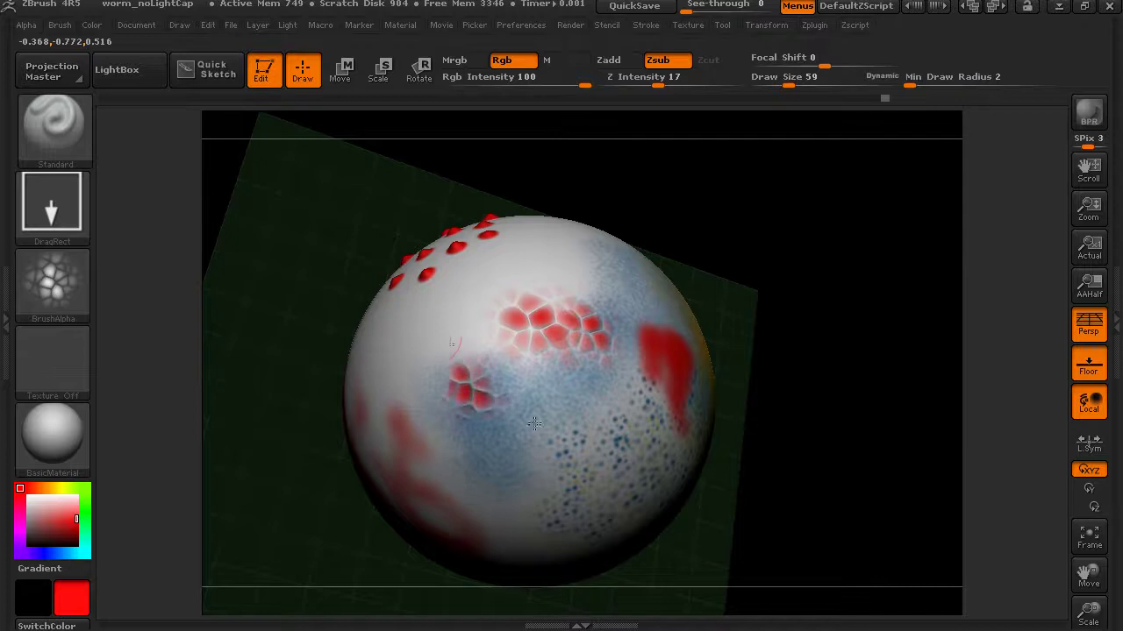
{"action": "left_click_drag", "start_coordinate": [473, 366], "coordinate": [473, 383]}
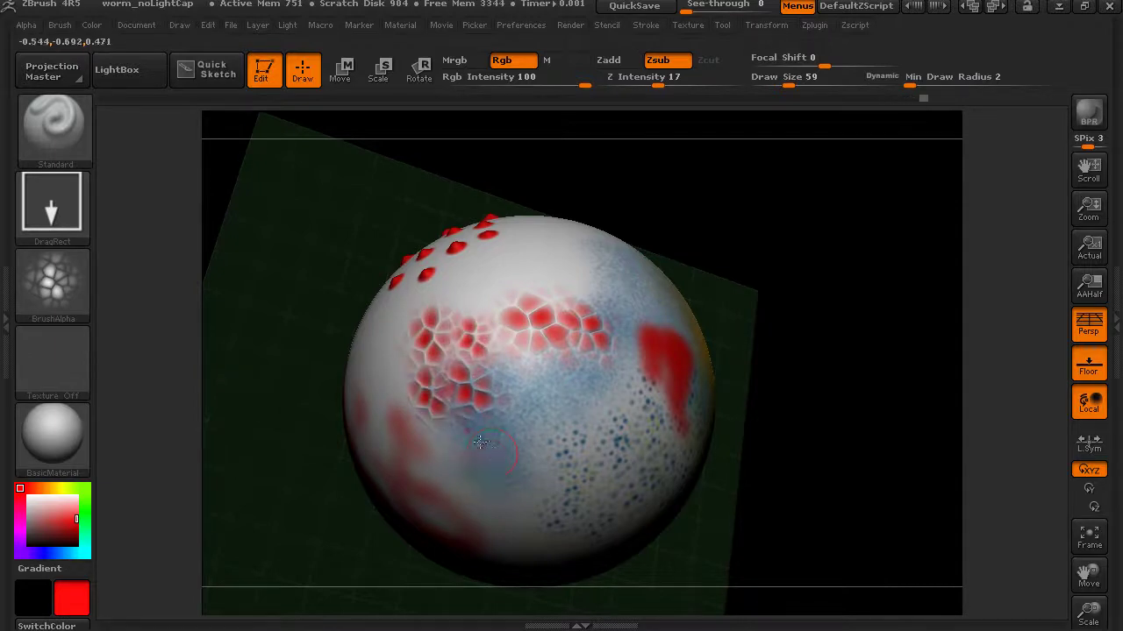
{"action": "mouse_move", "coordinate": [526, 439]}
{"action": "left_mouse_down"}
{"action": "mouse_move", "coordinate": [570, 443]}
{"action": "mouse_move", "coordinate": [544, 415]}
{"action": "left_mouse_up"}
- Choose a dark maroon and stamp a dark recessed cell cluster at the boundary between the white and blue areas
{"action": "left_click_drag", "start_coordinate": [778, 245], "coordinate": [767, 276]}
{"action": "left_click_drag", "start_coordinate": [100, 513], "coordinate": [48, 541]}
{"action": "left_click_drag", "start_coordinate": [787, 247], "coordinate": [708, 345]}
{"action": "left_click_drag", "start_coordinate": [48, 539], "coordinate": [41, 530]}
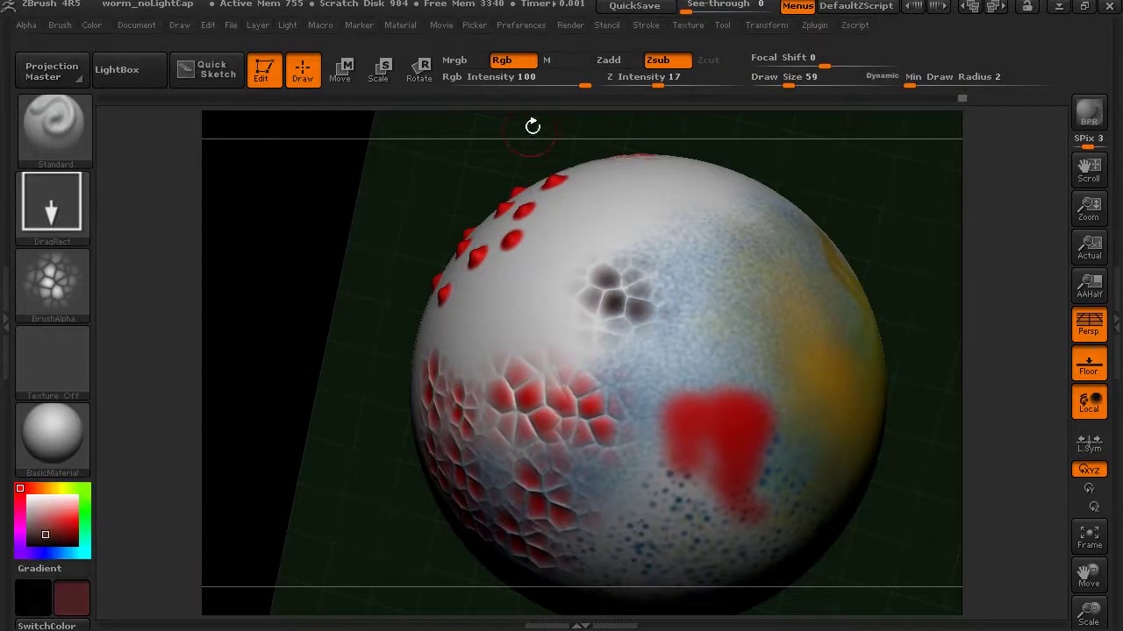
- Lower the RGB intensity to 26 and stamp faintly coloured recessed cell clusters across the white area next to the blue paint
{"action": "left_click_drag", "start_coordinate": [584, 85], "coordinate": [518, 85]}
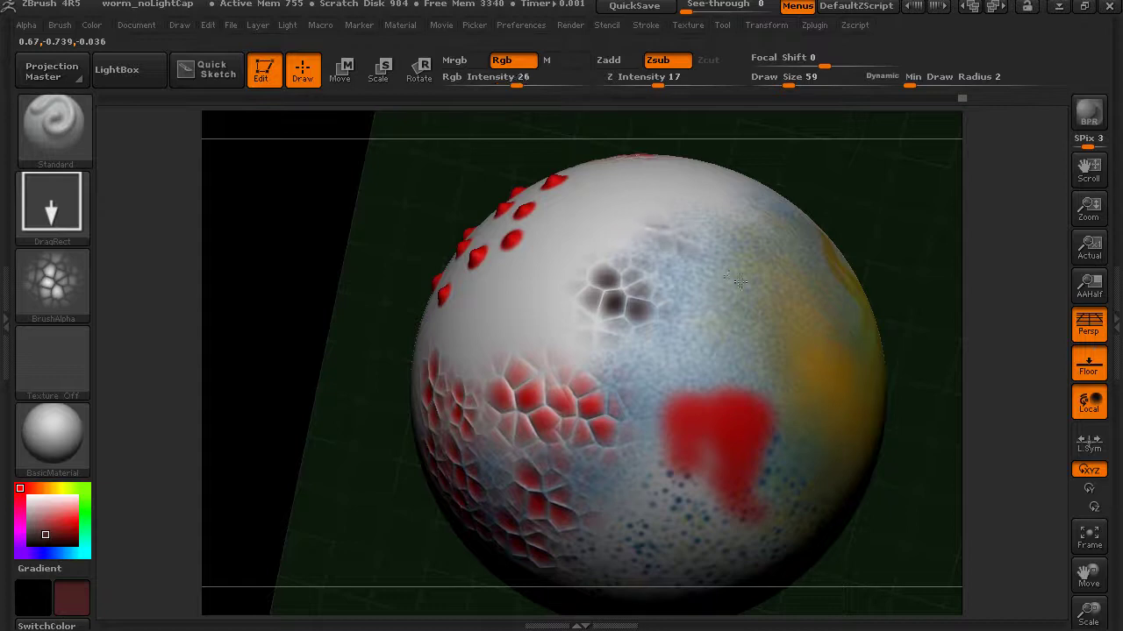
{"action": "left_click_drag", "start_coordinate": [881, 196], "coordinate": [869, 279]}
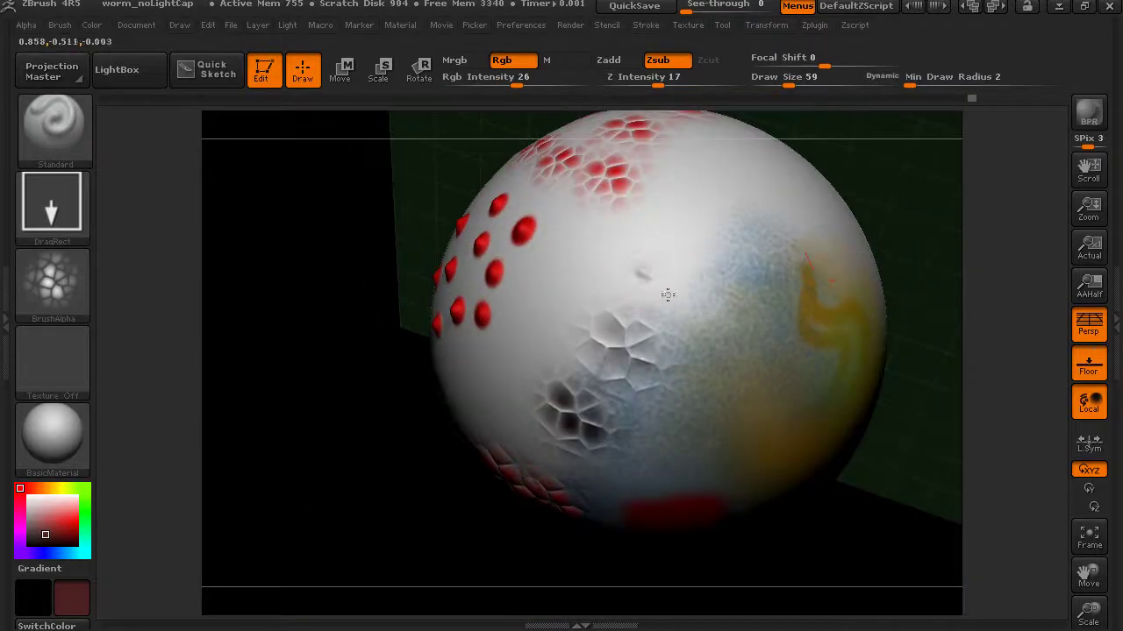
{"action": "mouse_move", "coordinate": [671, 234]}
{"action": "left_mouse_down"}
{"action": "mouse_move", "coordinate": [701, 224]}
{"action": "mouse_move", "coordinate": [751, 251]}
{"action": "left_mouse_up"}
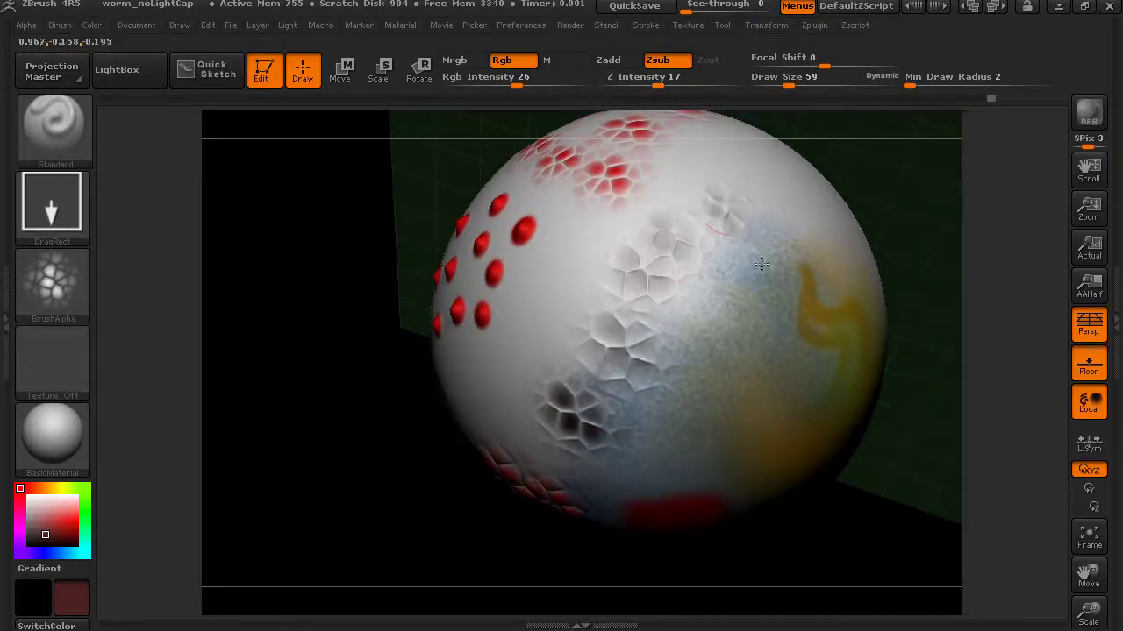
{"action": "left_click_drag", "start_coordinate": [735, 297], "coordinate": [772, 341]}
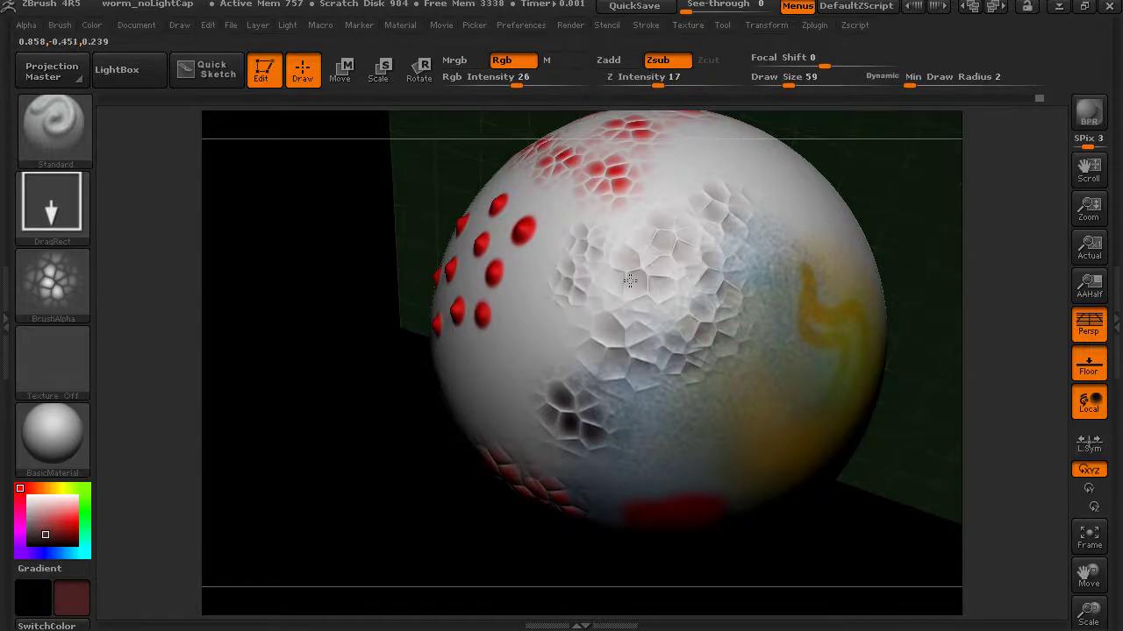
- Drop the painted sphere to its lowest subdivision level, SDiv 1, in the Geometry settings
{"action": "left_click_drag", "start_coordinate": [938, 188], "coordinate": [760, 235]}
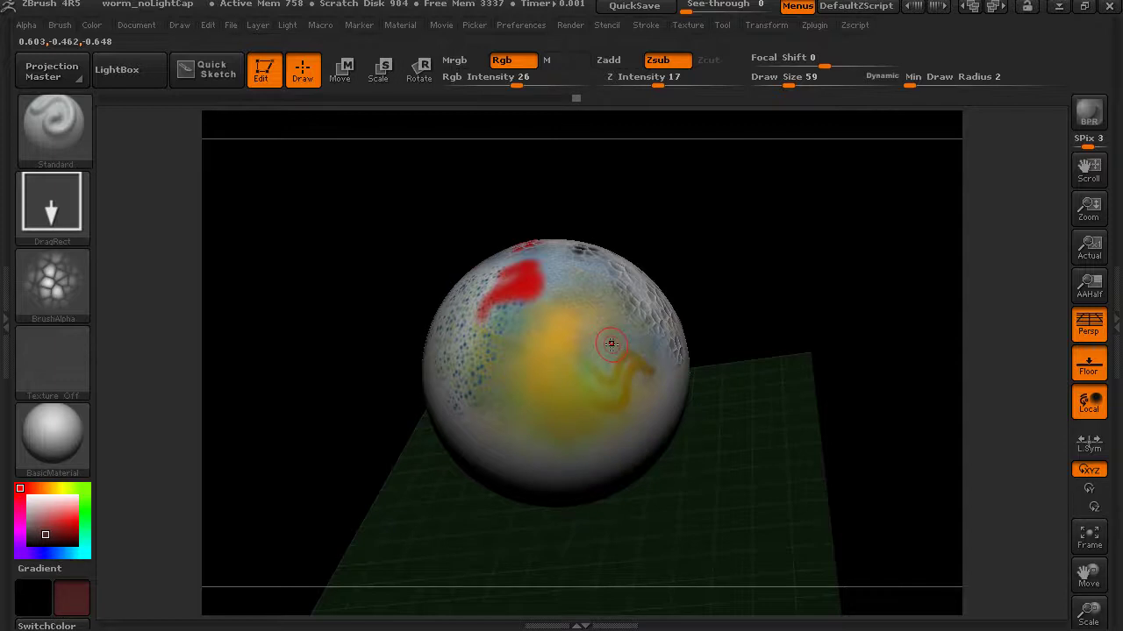
{"action": "left_click", "coordinate": [1116, 355]}
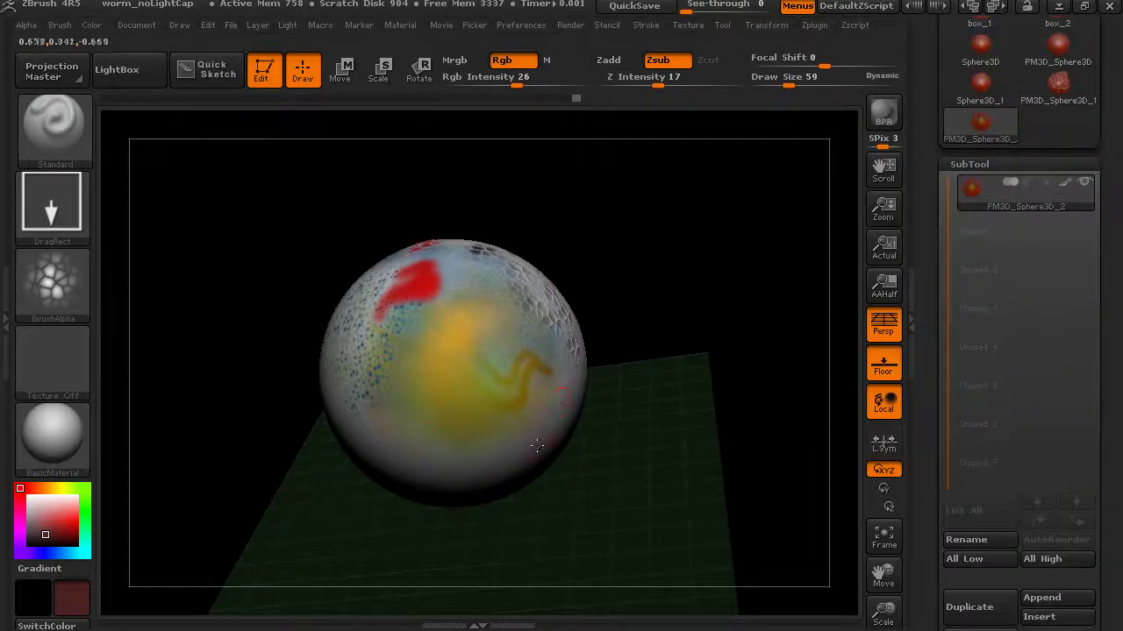
{"action": "scroll", "coordinate": [944, 434], "scroll_direction": "down", "scroll_amount": 5}
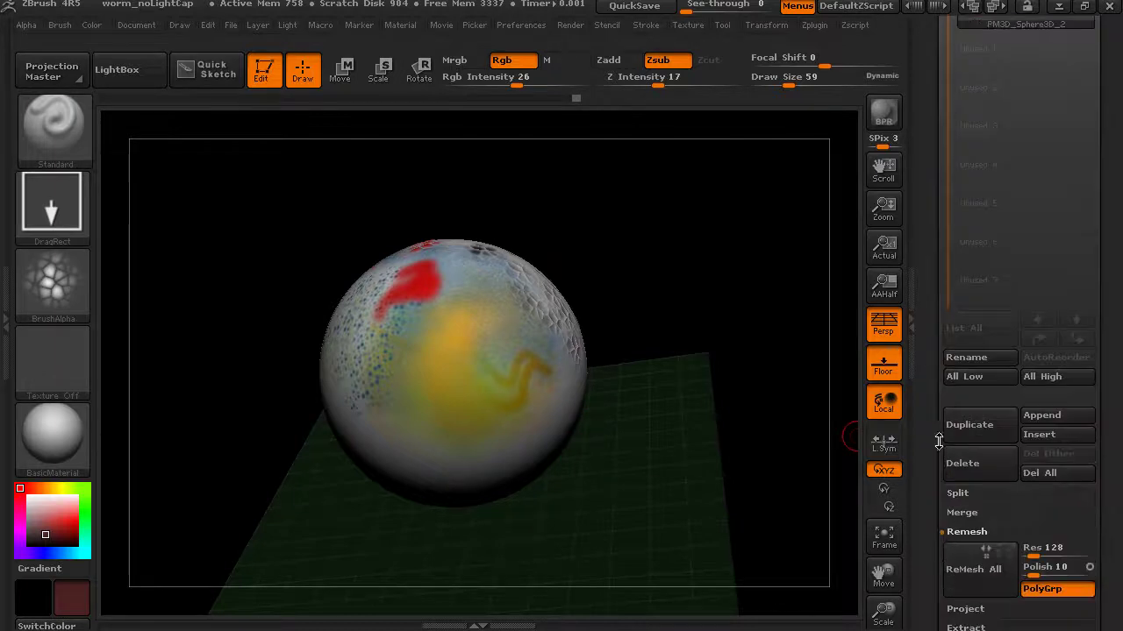
{"action": "left_click", "coordinate": [973, 531]}
{"action": "scroll", "coordinate": [1000, 219], "scroll_direction": "up", "scroll_amount": 3}
{"action": "left_click_drag", "start_coordinate": [1000, 181], "coordinate": [949, 177]}
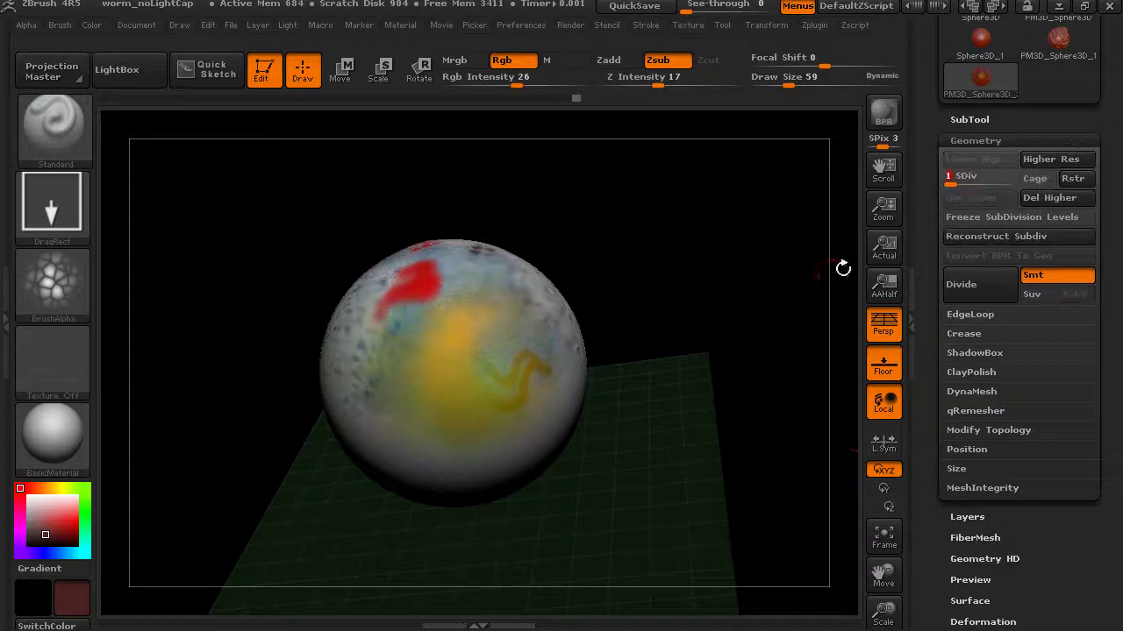
- Try stamping a recessed cell cluster on the clean white area of the low-resolution sphere
{"action": "left_click_drag", "start_coordinate": [676, 358], "coordinate": [728, 449]}
{"action": "mouse_move", "coordinate": [711, 397]}
{"action": "left_mouse_down"}
{"action": "mouse_move", "coordinate": [757, 453]}
{"action": "mouse_move", "coordinate": [807, 300]}
{"action": "mouse_move", "coordinate": [574, 401]}
{"action": "left_mouse_up"}
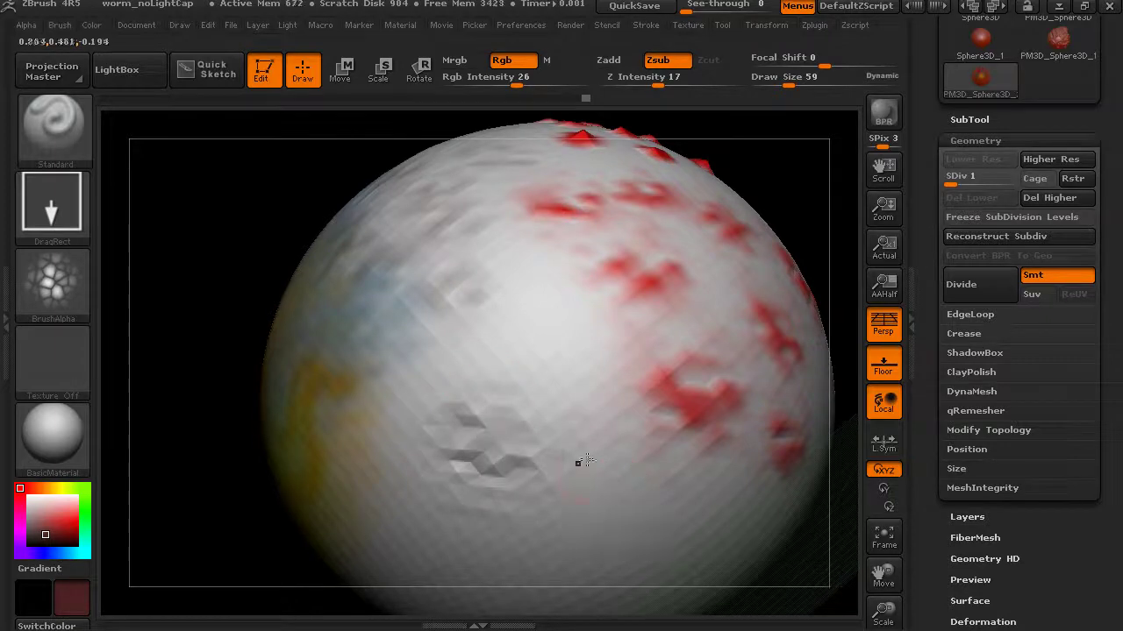
{"action": "key", "text": "ctrl+z"}
- Turn off Zsub, change the stroke to FreeHand and set the brush to Alpha Off for colour-only painting
{"action": "left_click", "coordinate": [664, 61]}
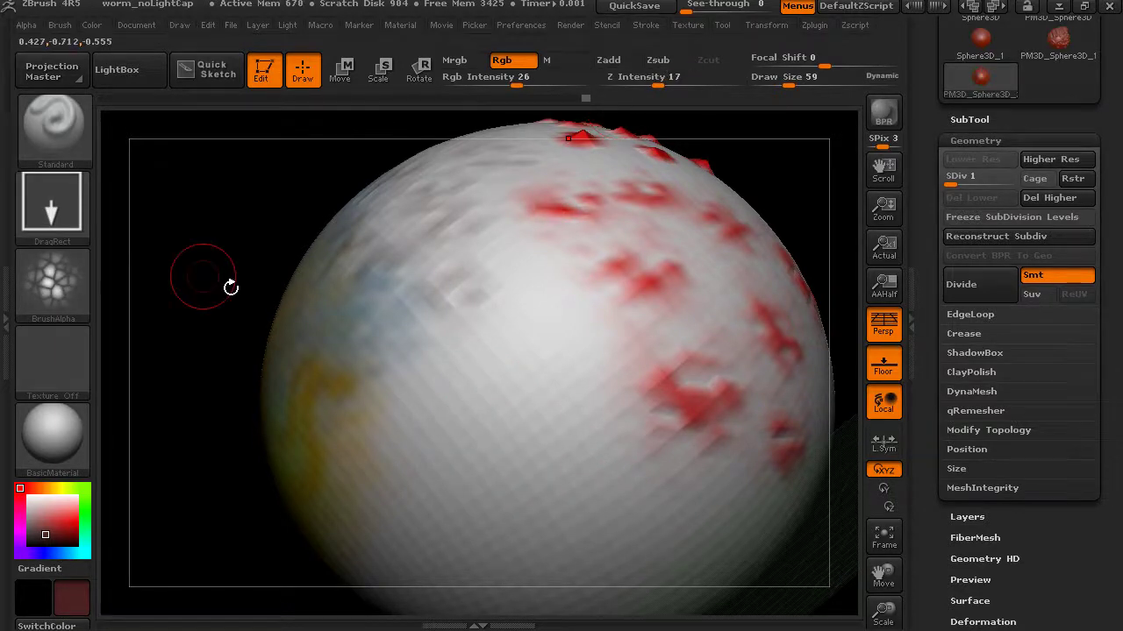
{"action": "left_click", "coordinate": [53, 201]}
{"action": "left_click", "coordinate": [298, 224]}
{"action": "left_click", "coordinate": [62, 278]}
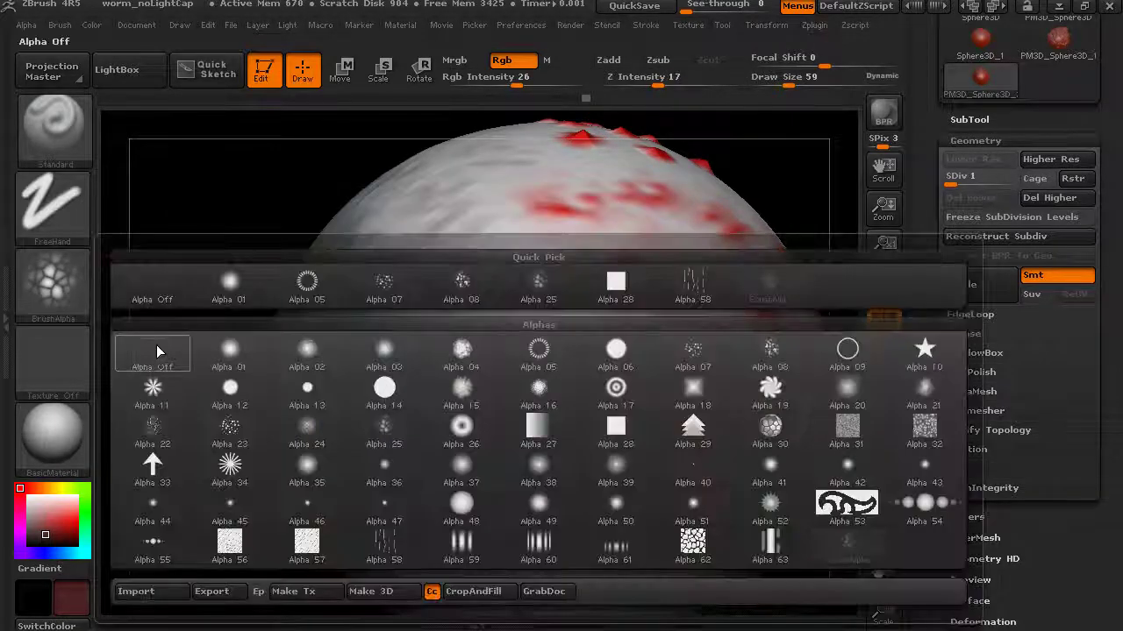
{"action": "left_click", "coordinate": [159, 360]}
- Choose a strong red, raise the RGB intensity to 100 and paint a short freehand stroke on the clean white area
{"action": "left_click", "coordinate": [73, 514]}
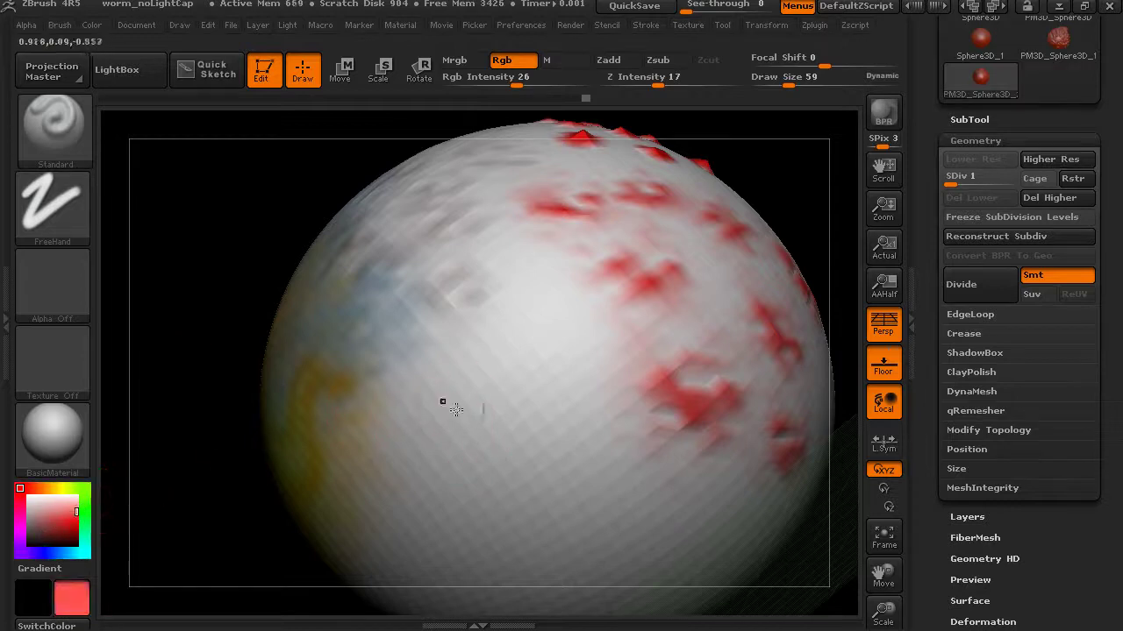
{"action": "left_click", "coordinate": [76, 523]}
{"action": "left_click_drag", "start_coordinate": [522, 81], "coordinate": [588, 81]}
{"action": "left_click", "coordinate": [487, 353]}
{"action": "mouse_move", "coordinate": [487, 354]}
{"action": "left_mouse_down"}
{"action": "mouse_move", "coordinate": [535, 473]}
{"action": "mouse_move", "coordinate": [526, 351]}
{"action": "mouse_move", "coordinate": [561, 492]}
{"action": "mouse_move", "coordinate": [482, 402]}
{"action": "left_mouse_up"}
{"action": "mouse_move", "coordinate": [242, 220]}
{"action": "left_mouse_down"}
{"action": "mouse_move", "coordinate": [251, 170]}
{"action": "mouse_move", "coordinate": [463, 376]}
{"action": "mouse_move", "coordinate": [473, 527]}
{"action": "mouse_move", "coordinate": [439, 438]}
{"action": "mouse_move", "coordinate": [605, 517]}
{"action": "mouse_move", "coordinate": [575, 418]}
{"action": "left_mouse_up"}
{"action": "mouse_move", "coordinate": [693, 351]}
{"action": "left_mouse_down"}
{"action": "mouse_move", "coordinate": [669, 195]}
{"action": "mouse_move", "coordinate": [722, 306]}
{"action": "mouse_move", "coordinate": [710, 346]}
{"action": "mouse_move", "coordinate": [719, 225]}
{"action": "mouse_move", "coordinate": [728, 403]}
{"action": "mouse_move", "coordinate": [774, 234]}
{"action": "mouse_move", "coordinate": [750, 229]}
{"action": "mouse_move", "coordinate": [764, 208]}
{"action": "mouse_move", "coordinate": [746, 211]}
{"action": "mouse_move", "coordinate": [767, 242]}
{"action": "left_mouse_up"}
{"action": "left_click", "coordinate": [48, 140]}
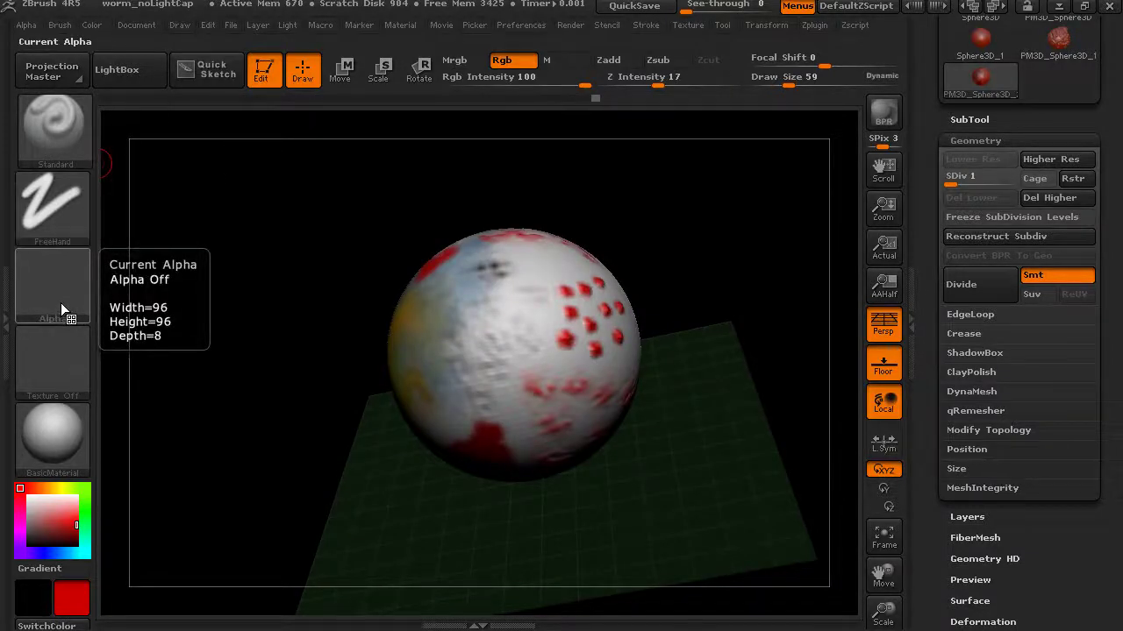
{"action": "mouse_move", "coordinate": [686, 289]}
{"action": "left_mouse_down"}
{"action": "mouse_move", "coordinate": [697, 260]}
{"action": "mouse_move", "coordinate": [676, 272]}
{"action": "left_mouse_up"}
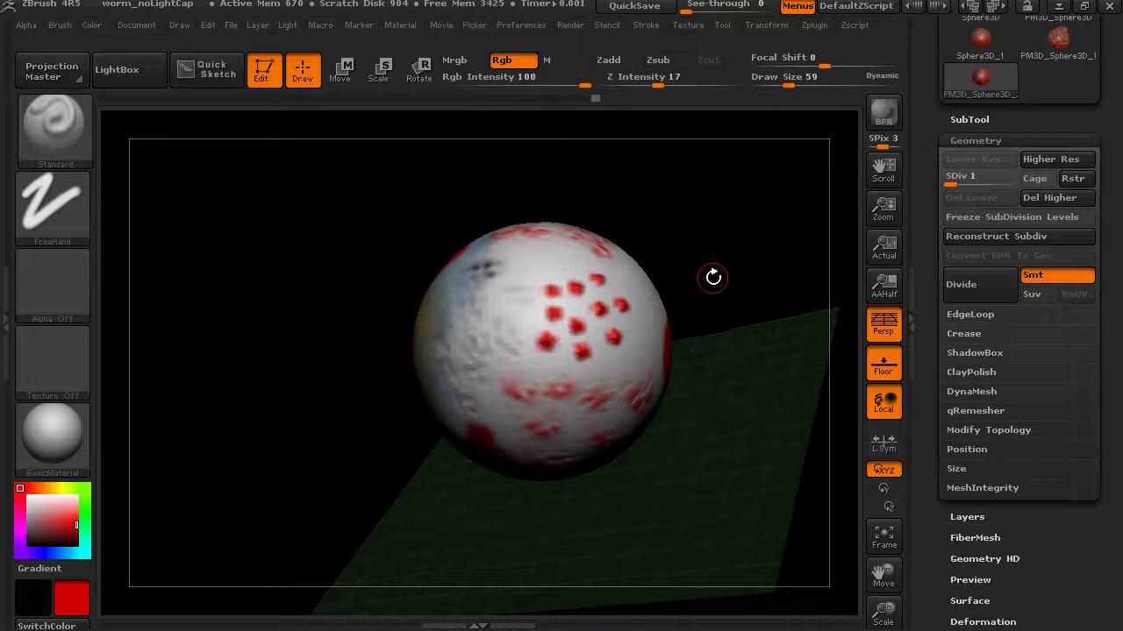
{"action": "left_click_drag", "start_coordinate": [717, 271], "coordinate": [745, 296]}
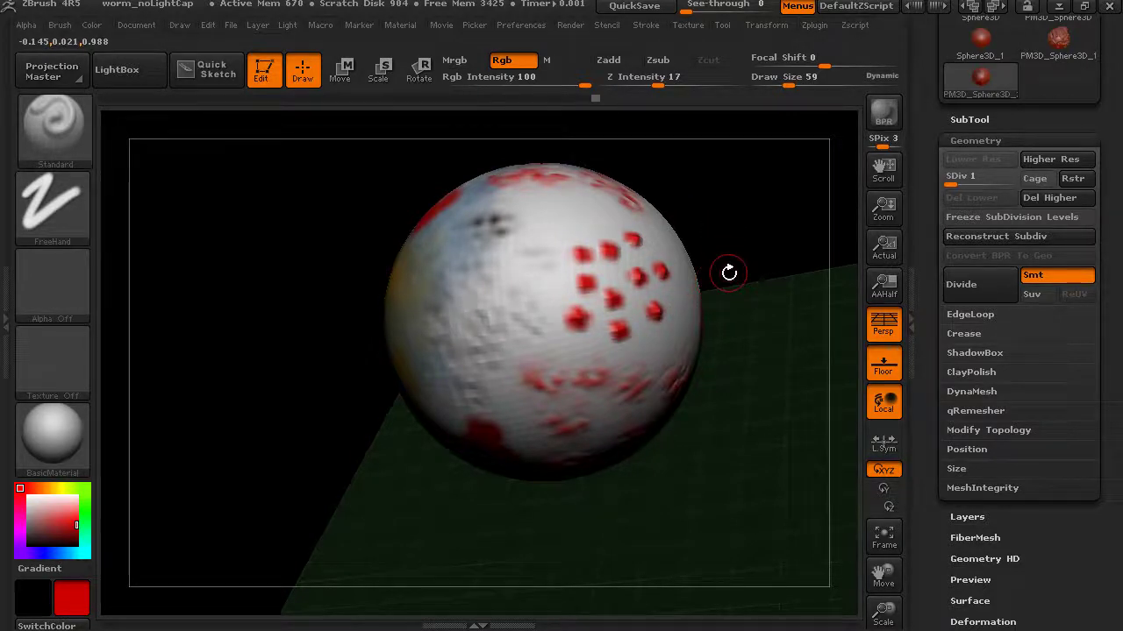
{"action": "left_click_drag", "start_coordinate": [757, 221], "coordinate": [667, 333]}
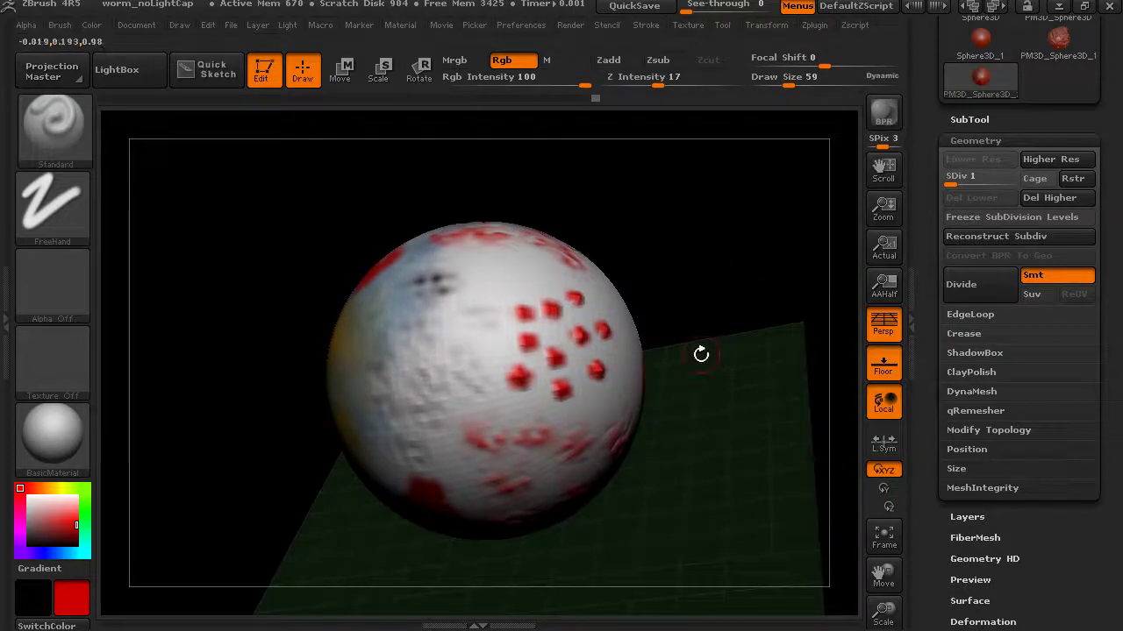